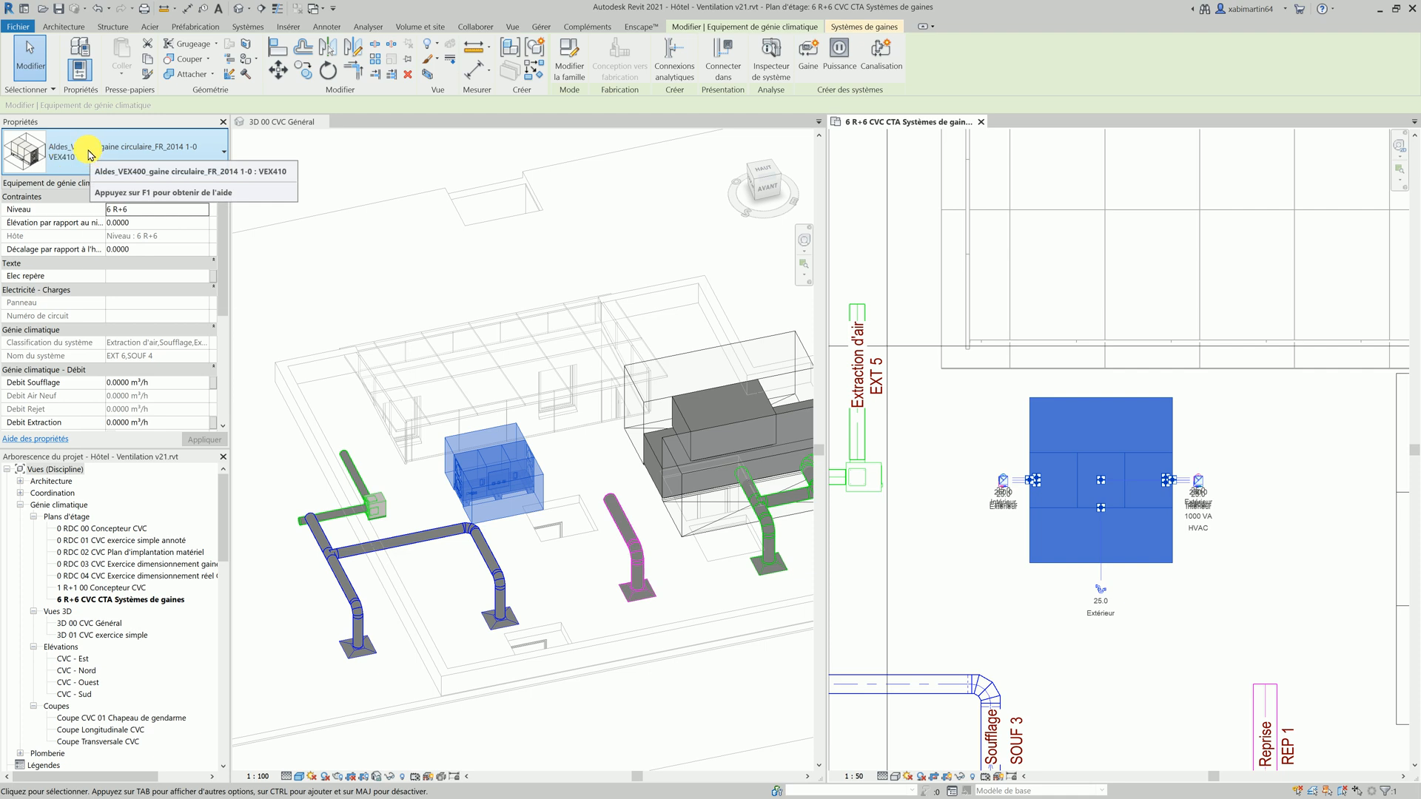
{"action": "left_click", "coordinate": [80, 151]}
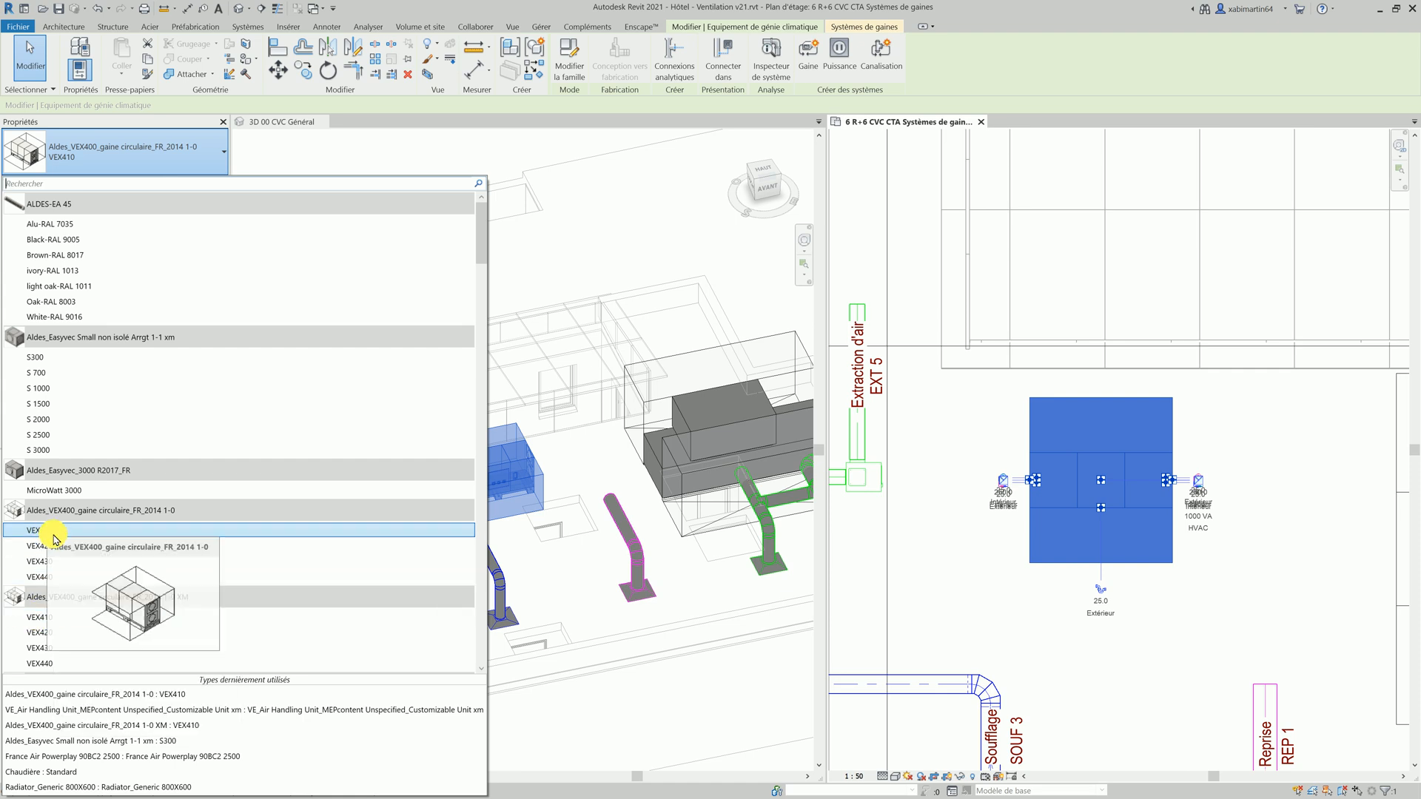
{"action": "left_click", "coordinate": [993, 540]}
{"action": "left_click", "coordinate": [1041, 550]}
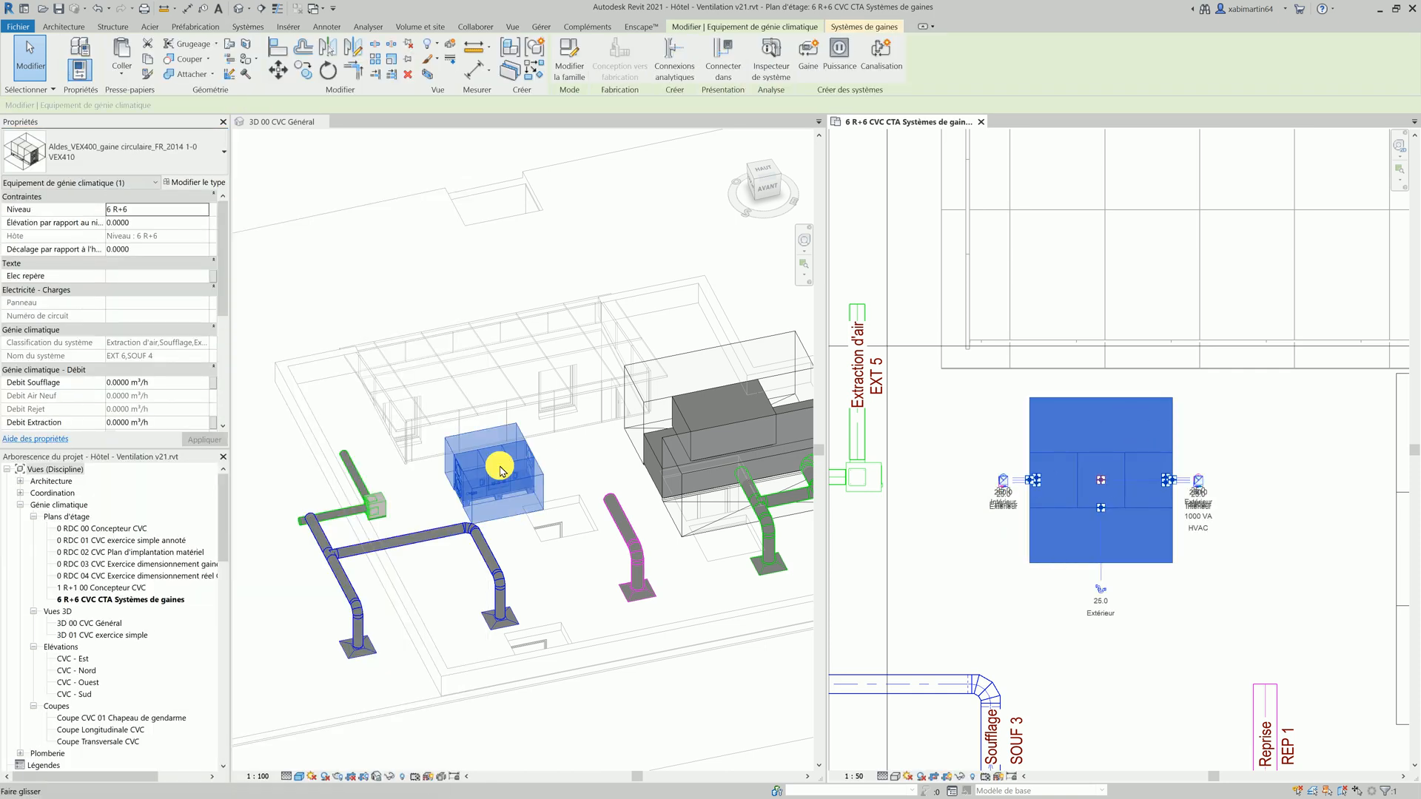
{"action": "left_click", "coordinate": [477, 427]}
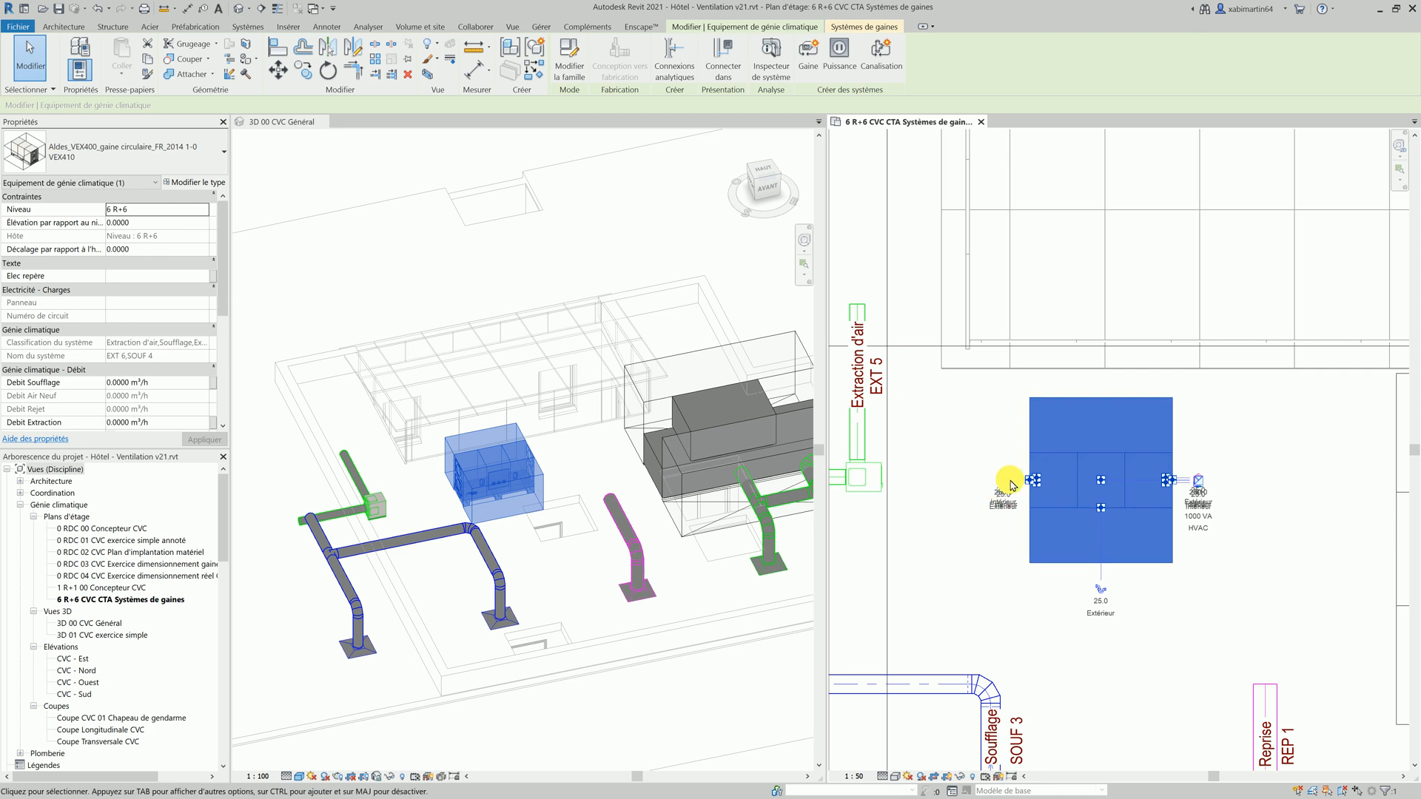
- Draw a 250 mm round duct from the VEX410's Rejet connector, about 1.06 m out from the unit, turning up in plan toward the building
{"action": "scroll", "coordinate": [1005, 487], "scroll_direction": "up", "scroll_amount": 2}
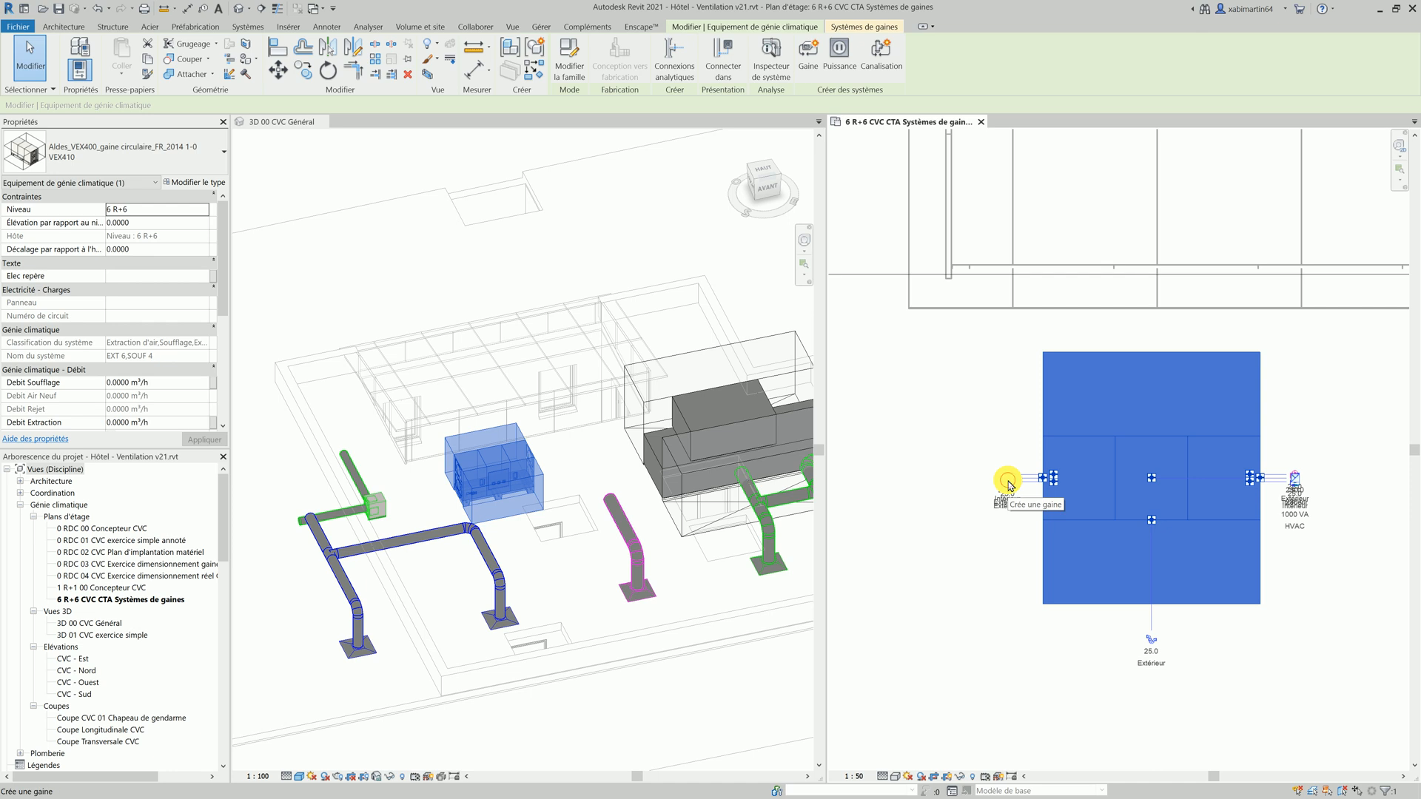
{"action": "left_click", "coordinate": [1008, 482]}
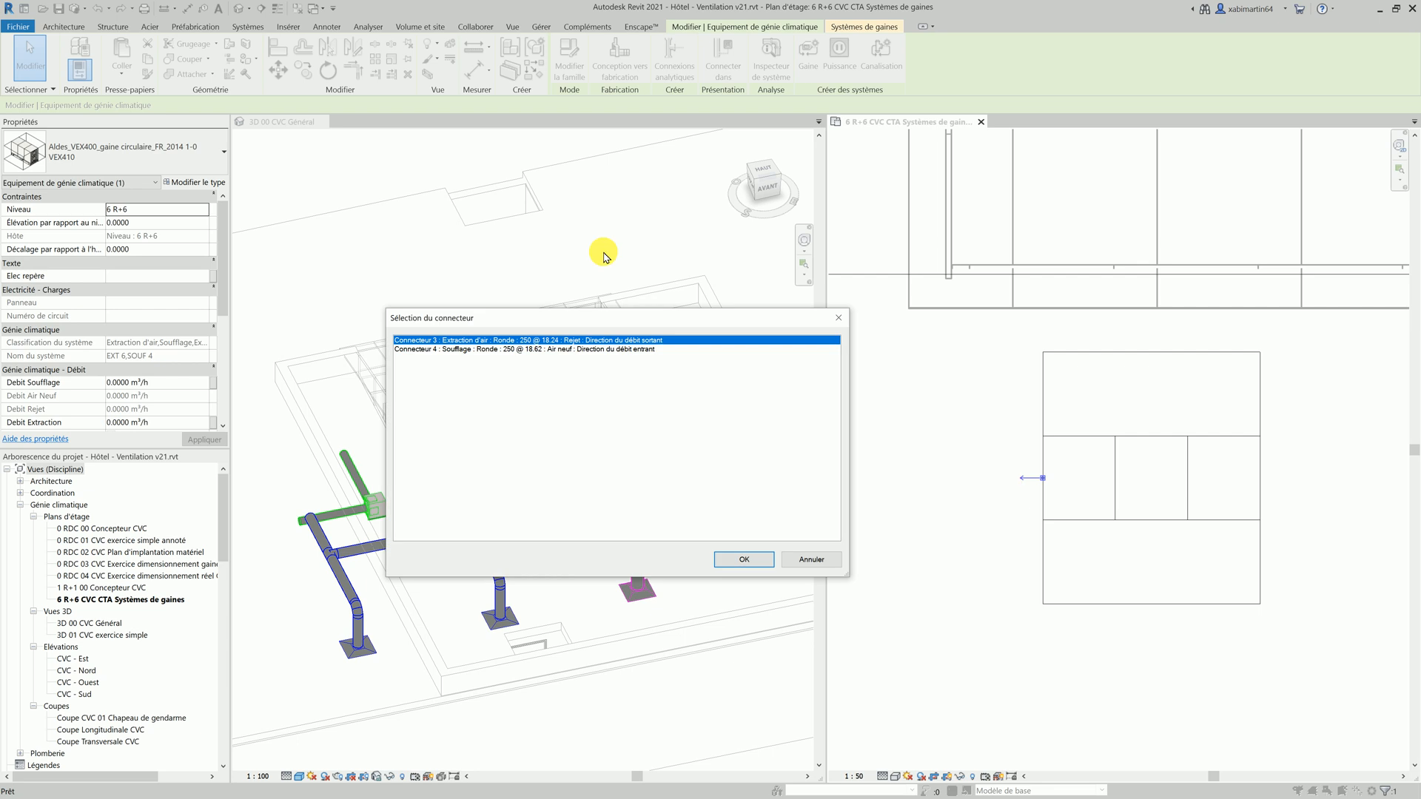
{"action": "left_click_drag", "start_coordinate": [473, 325], "coordinate": [419, 354]}
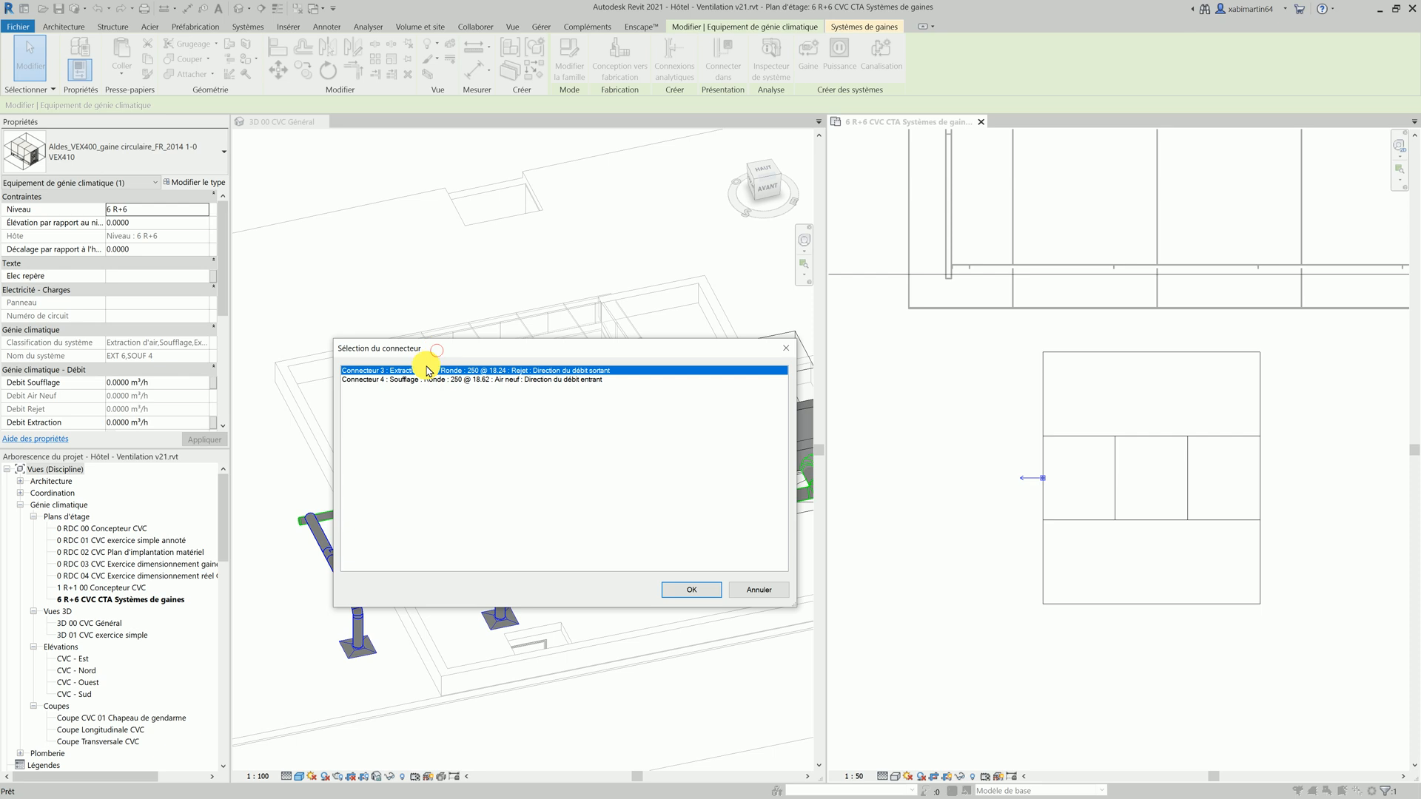
{"action": "left_click_drag", "start_coordinate": [426, 366], "coordinate": [442, 525]}
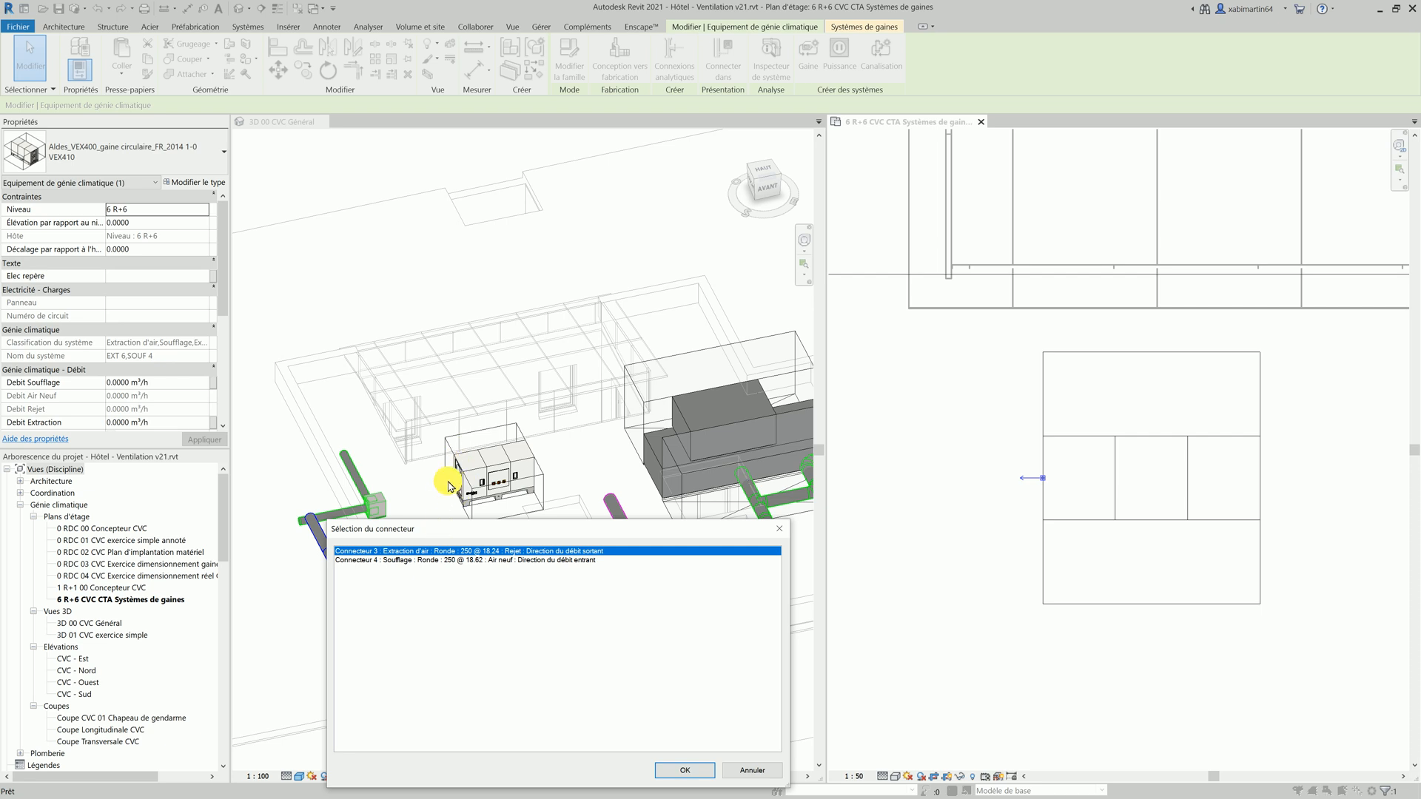
{"action": "left_click_drag", "start_coordinate": [469, 532], "coordinate": [448, 392]}
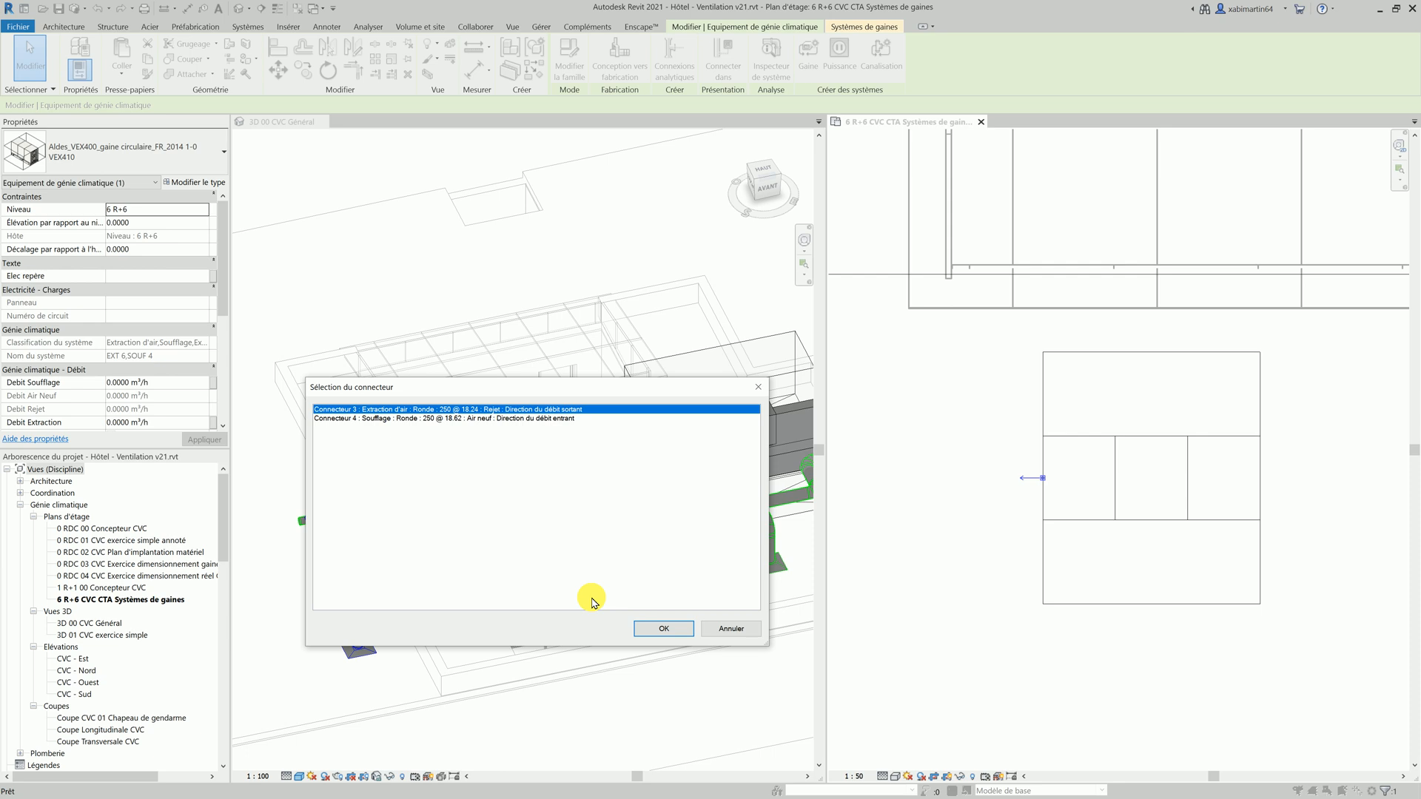
{"action": "left_click", "coordinate": [664, 629]}
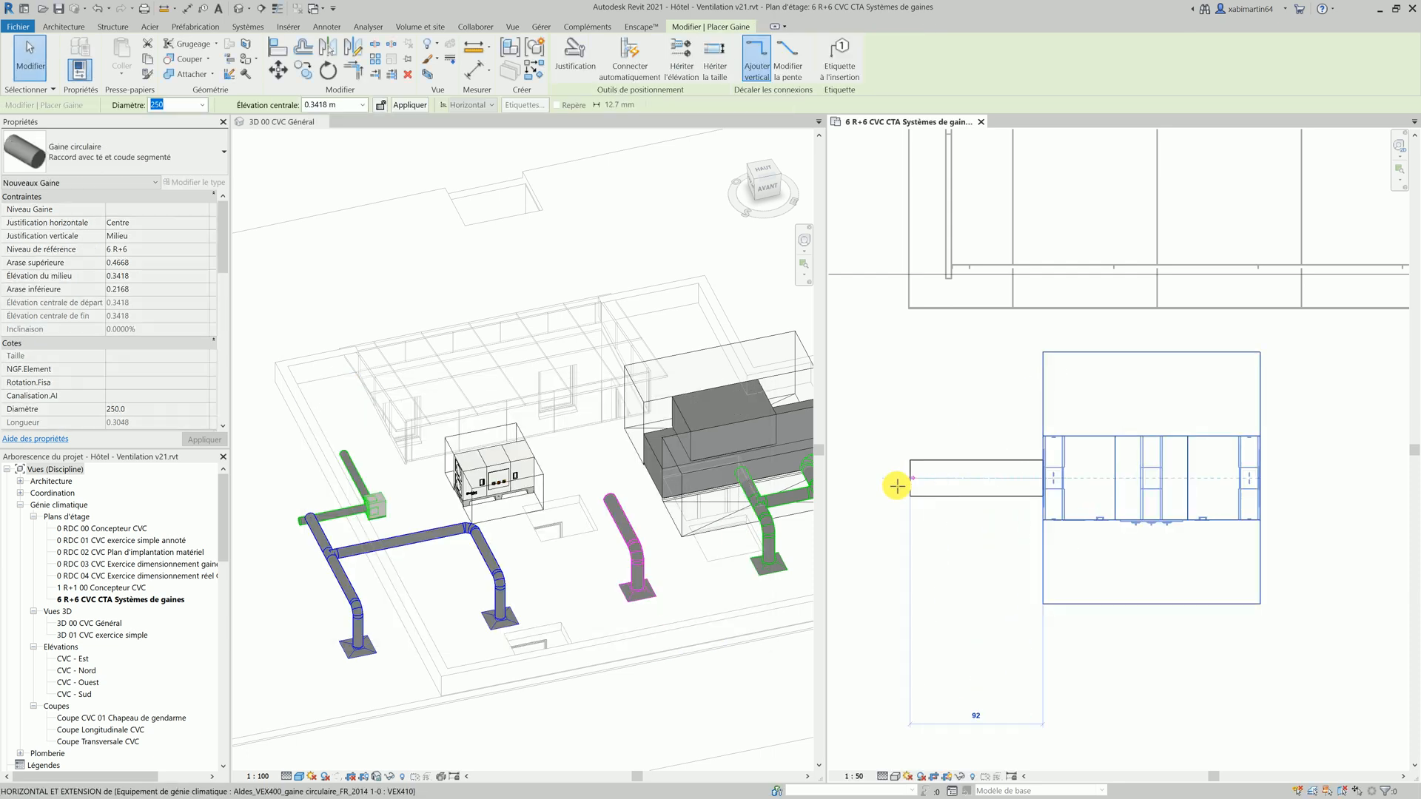
{"action": "left_click", "coordinate": [888, 474]}
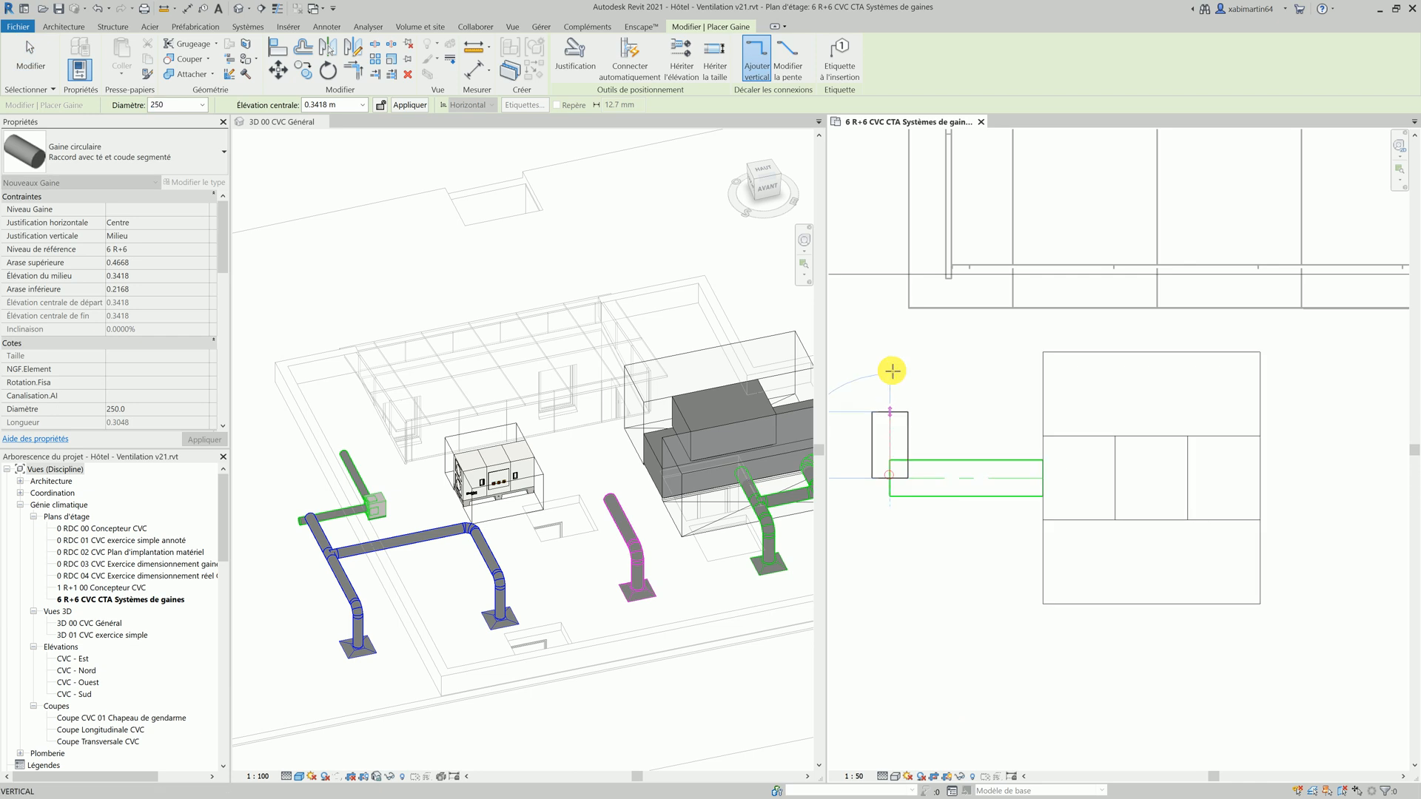
{"action": "left_click", "coordinate": [889, 319]}
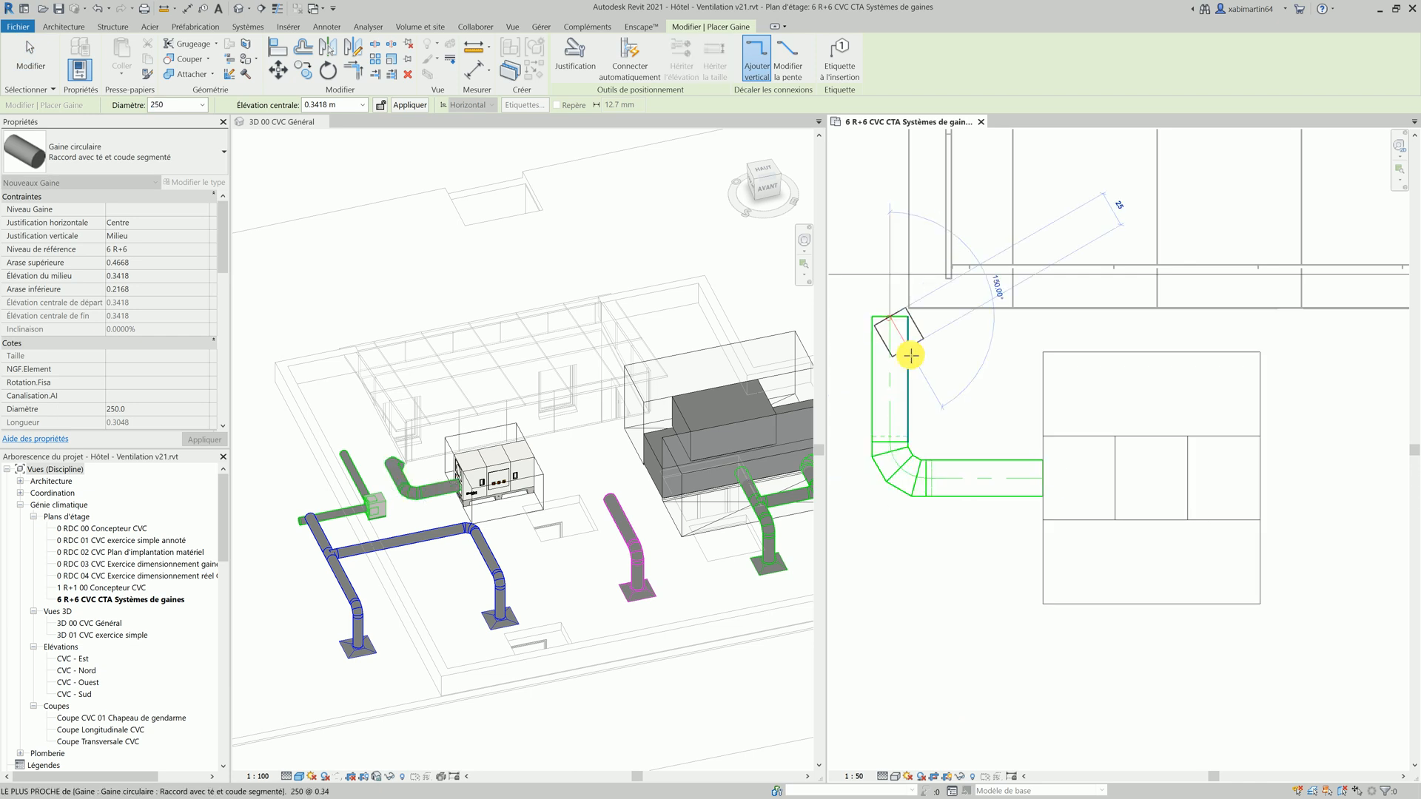
{"action": "key", "text": "Escape"}
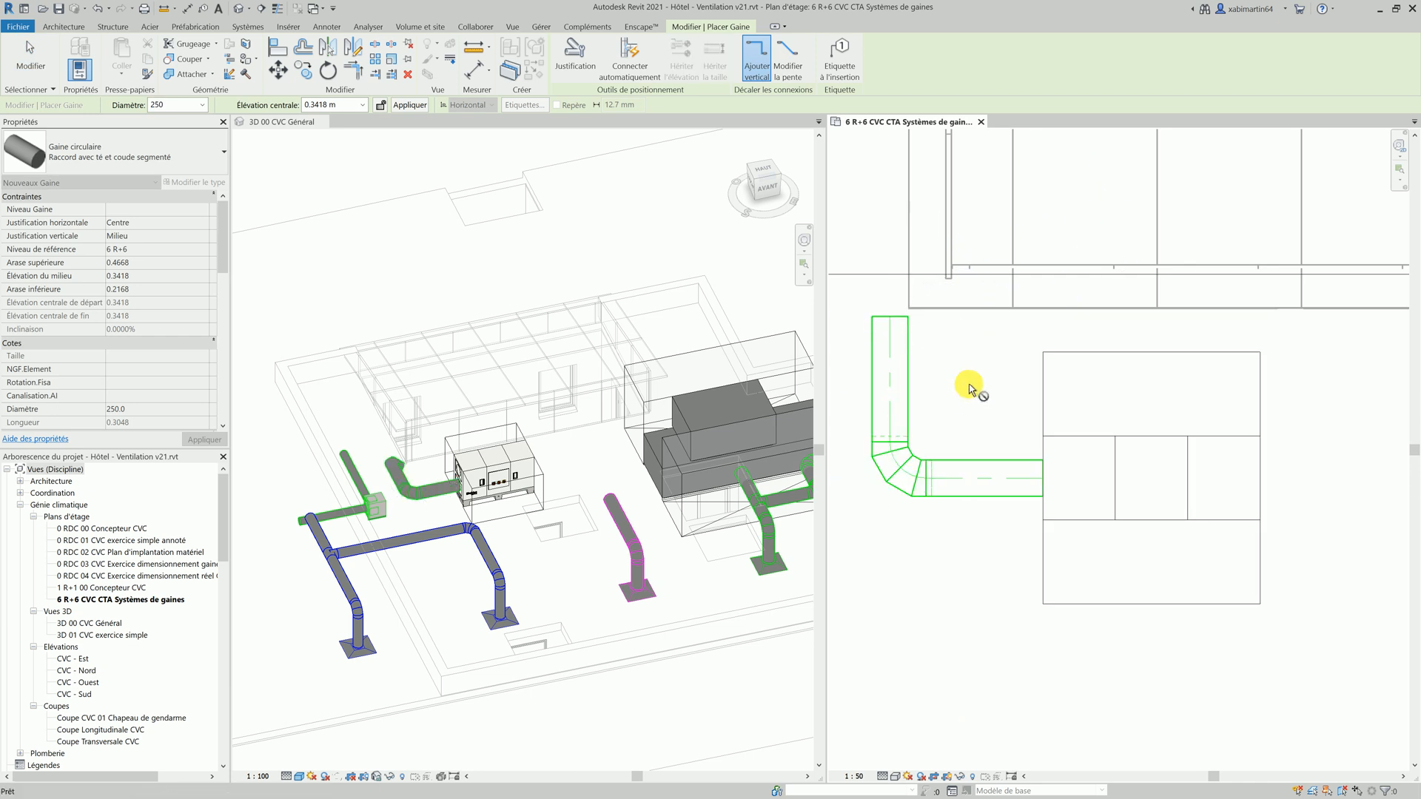
{"action": "key", "text": "Escape"}
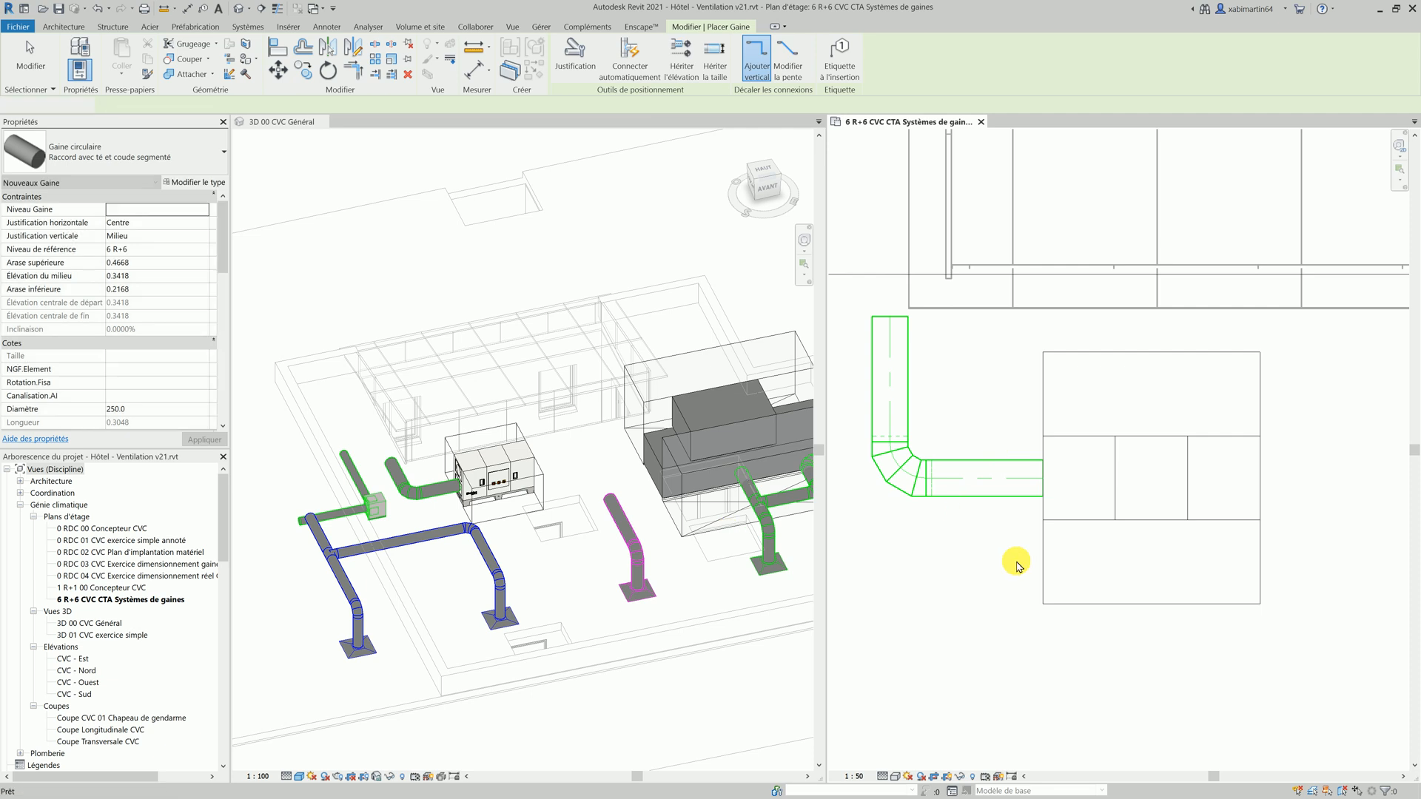
- Draw a 250 mm round duct from the unit's Air neuf connector, about 1.06 m out, turning down in plan opposite the exhaust duct
{"action": "left_click", "coordinate": [1040, 567]}
{"action": "left_click", "coordinate": [1054, 596]}
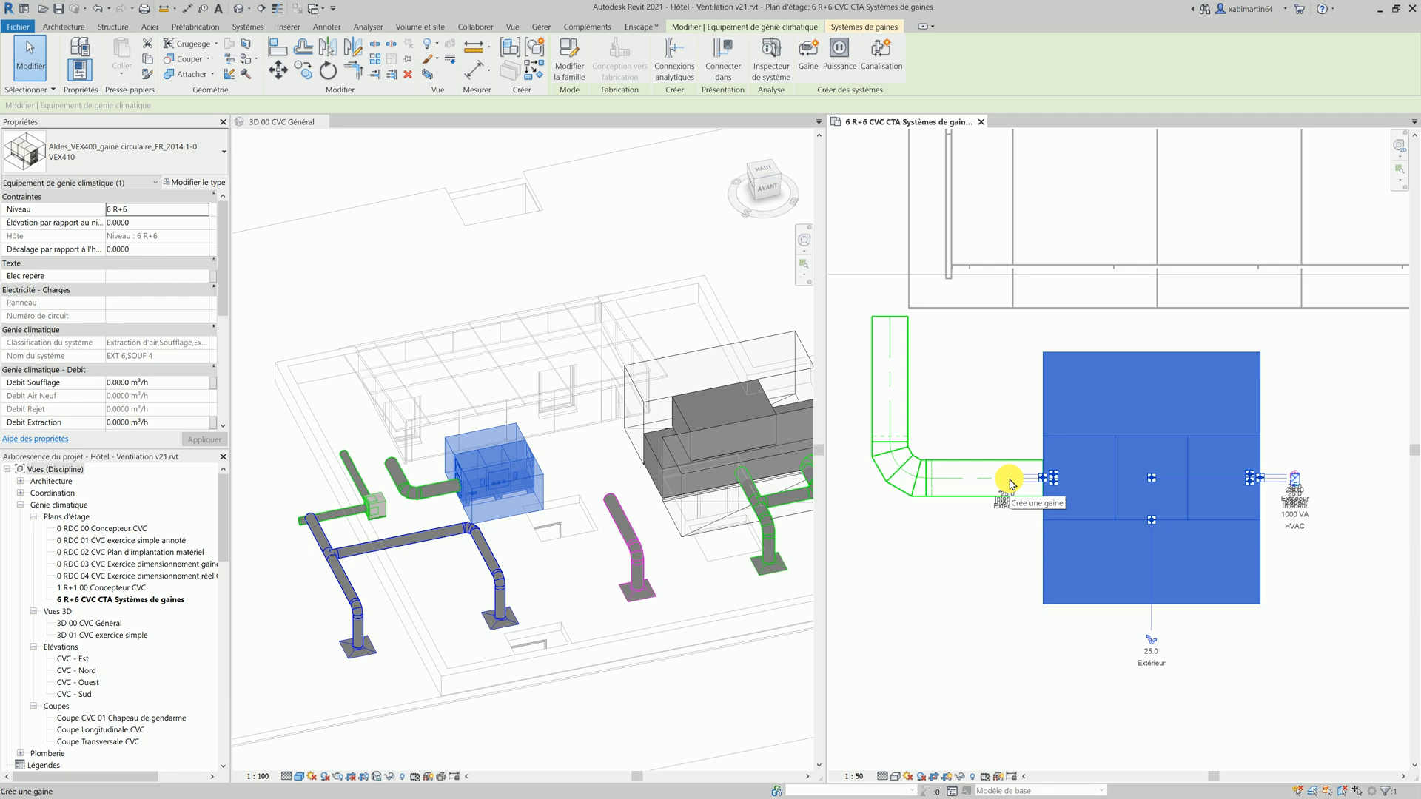
{"action": "left_click", "coordinate": [1011, 482]}
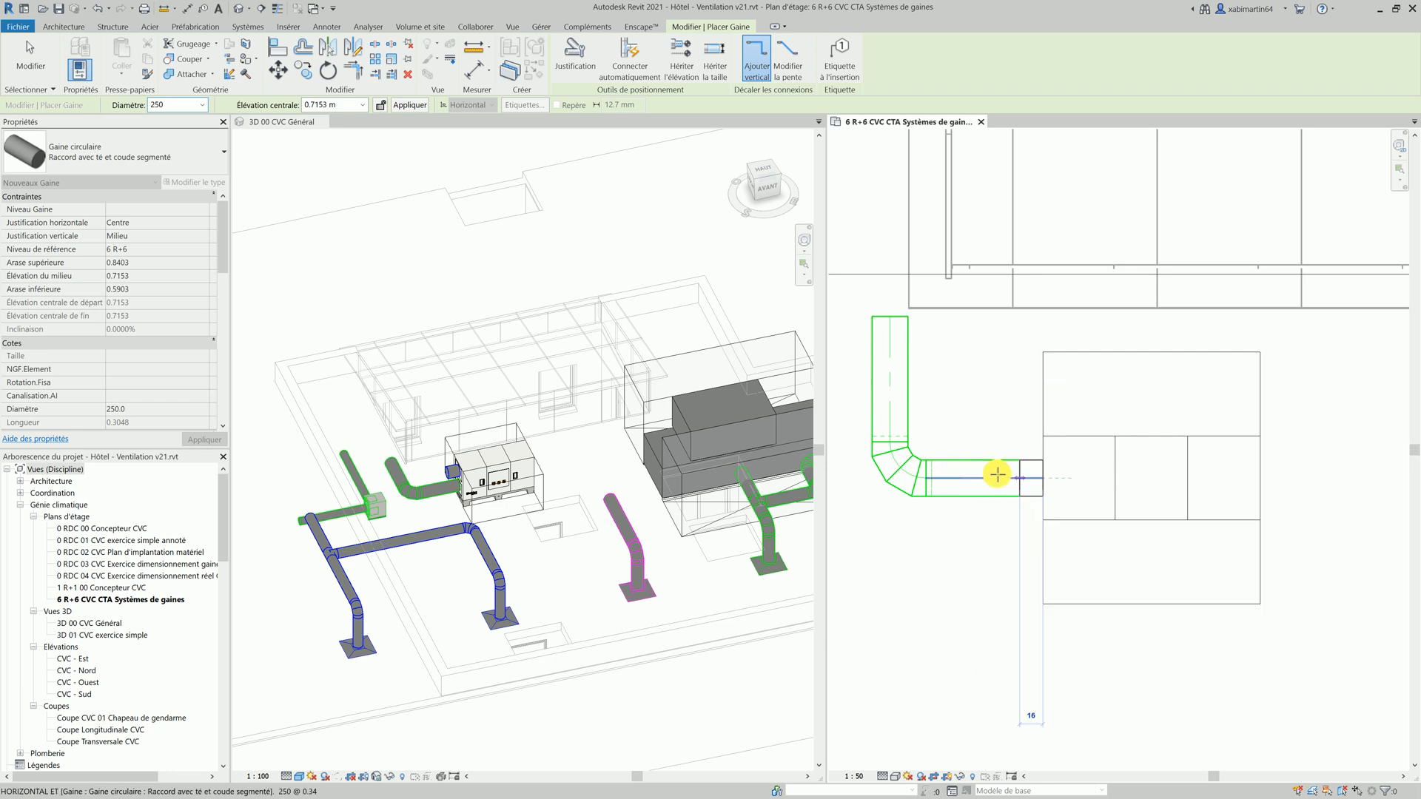
{"action": "left_click", "coordinate": [632, 83]}
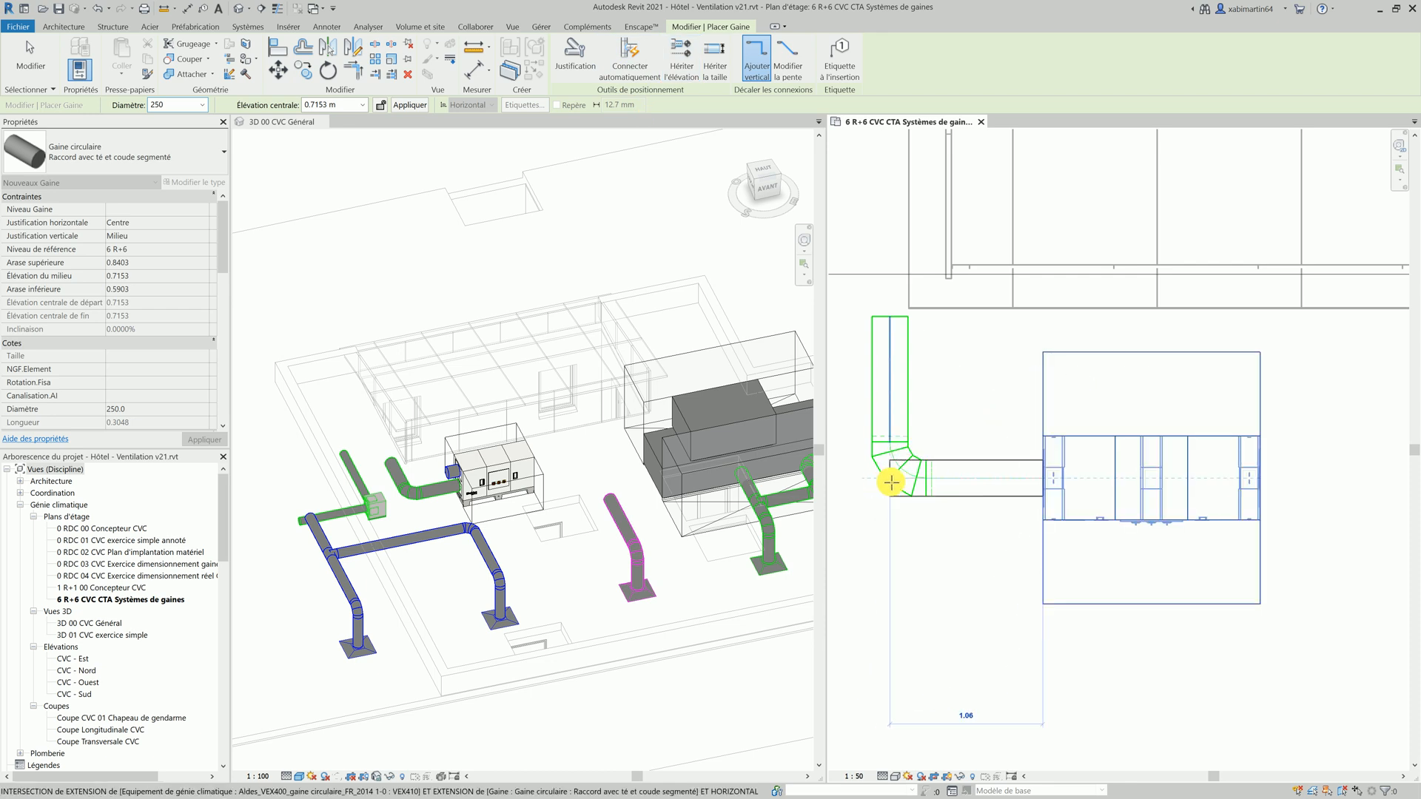
{"action": "left_click", "coordinate": [890, 482]}
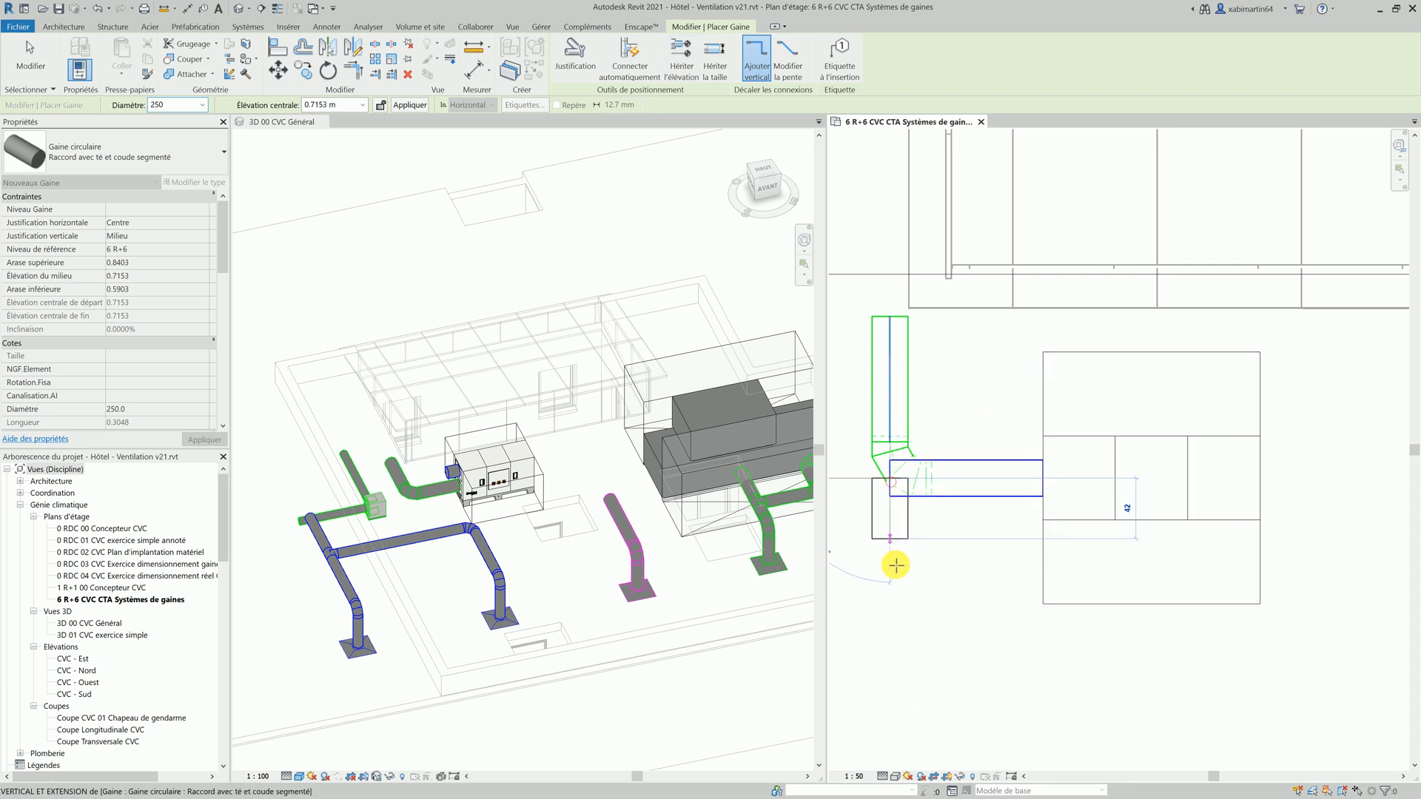
{"action": "left_click", "coordinate": [890, 672]}
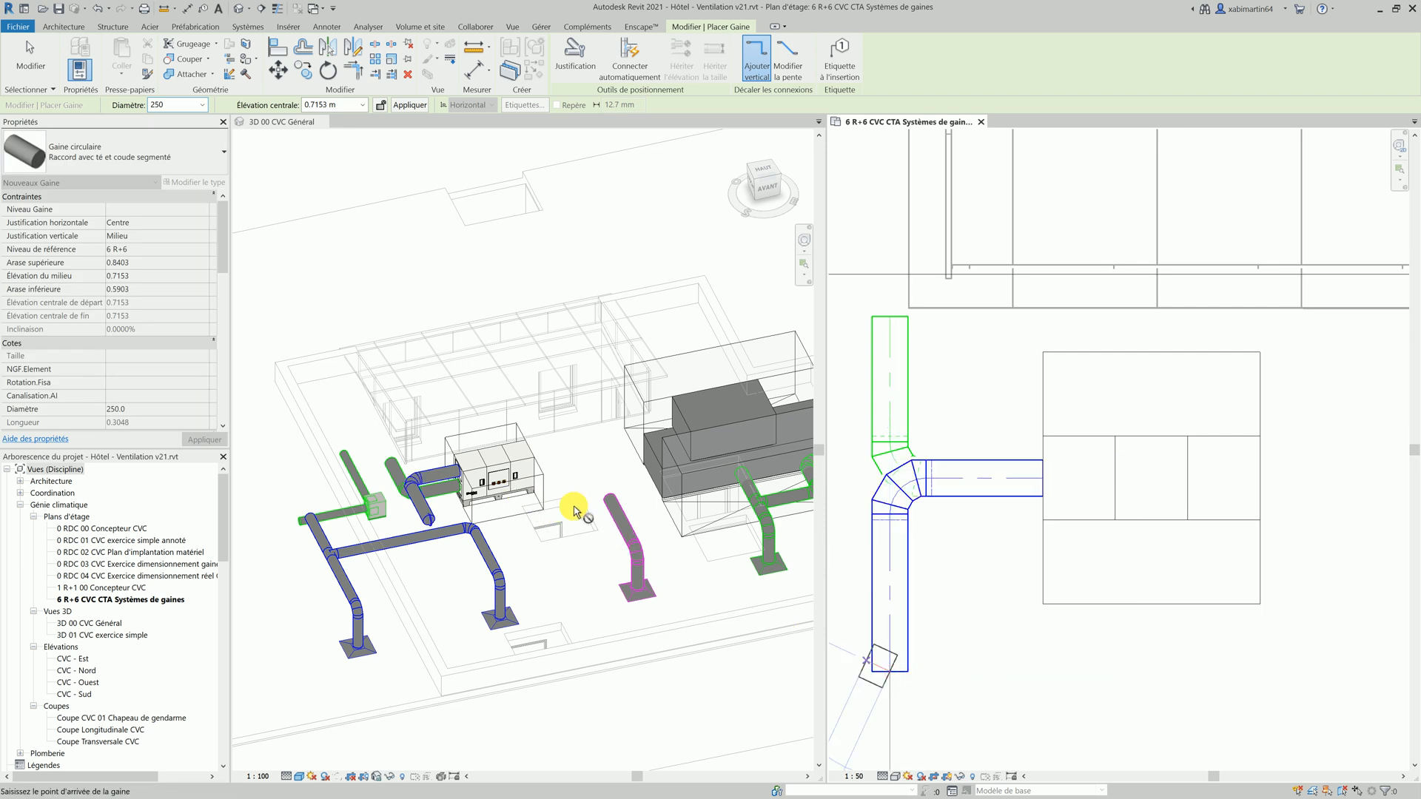
{"action": "key", "text": "Escape"}
{"action": "key", "text": "Escape"}
- Draw a 250 mm round duct from the unit's Extraction connector, about 0.80 m out on the other side, turning up in plan
{"action": "scroll", "coordinate": [976, 503], "scroll_direction": "down", "scroll_amount": 5}
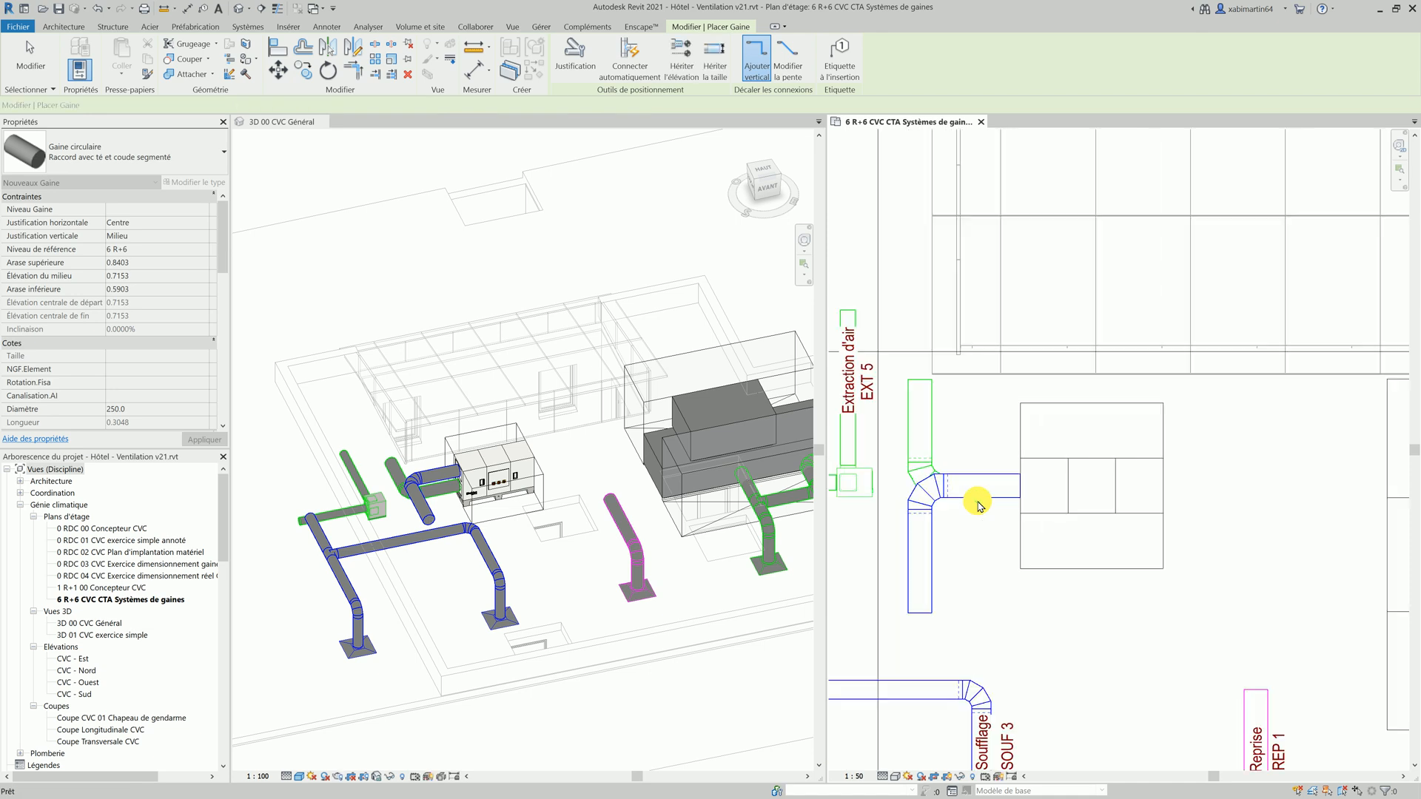
{"action": "left_click", "coordinate": [1034, 547]}
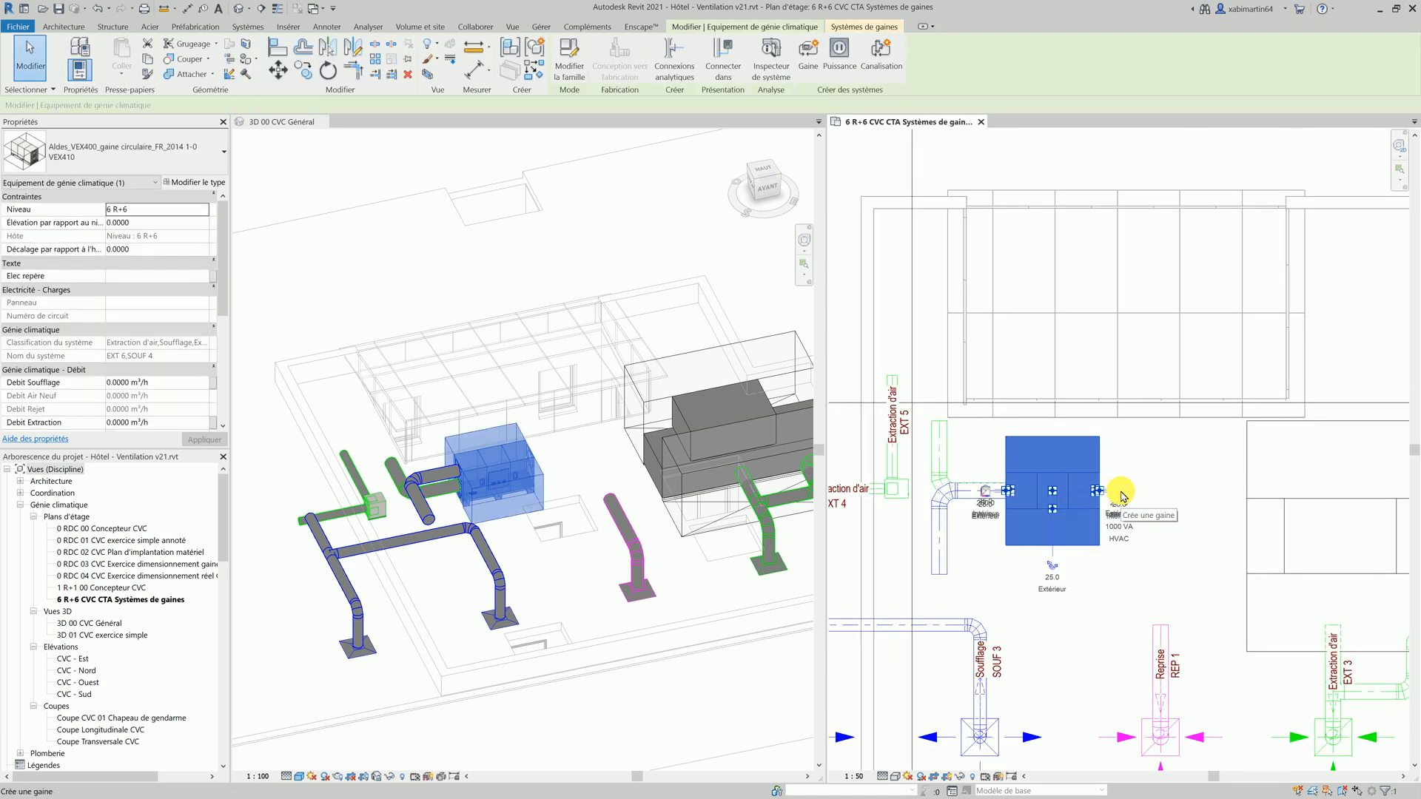
{"action": "left_click", "coordinate": [1121, 492]}
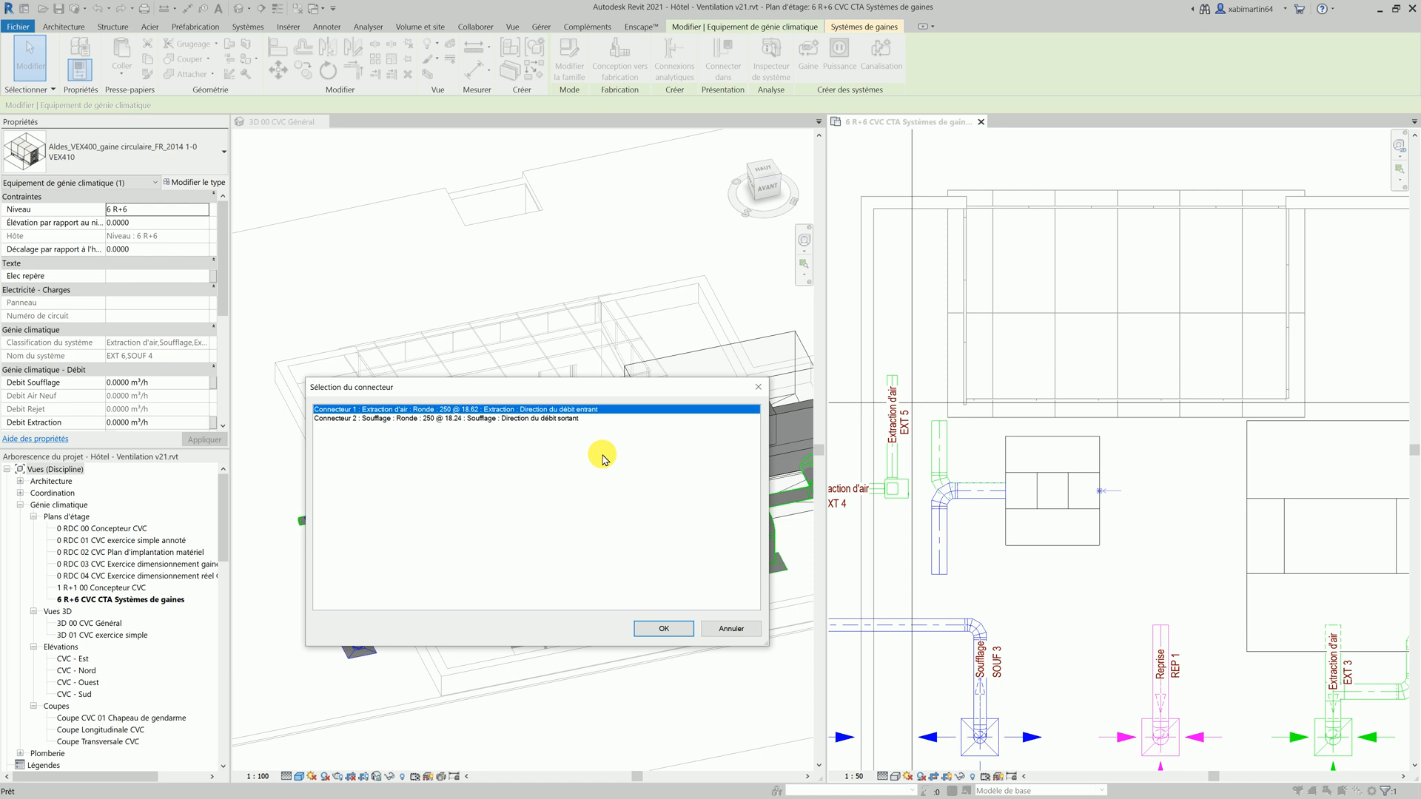
{"action": "left_click", "coordinate": [664, 629]}
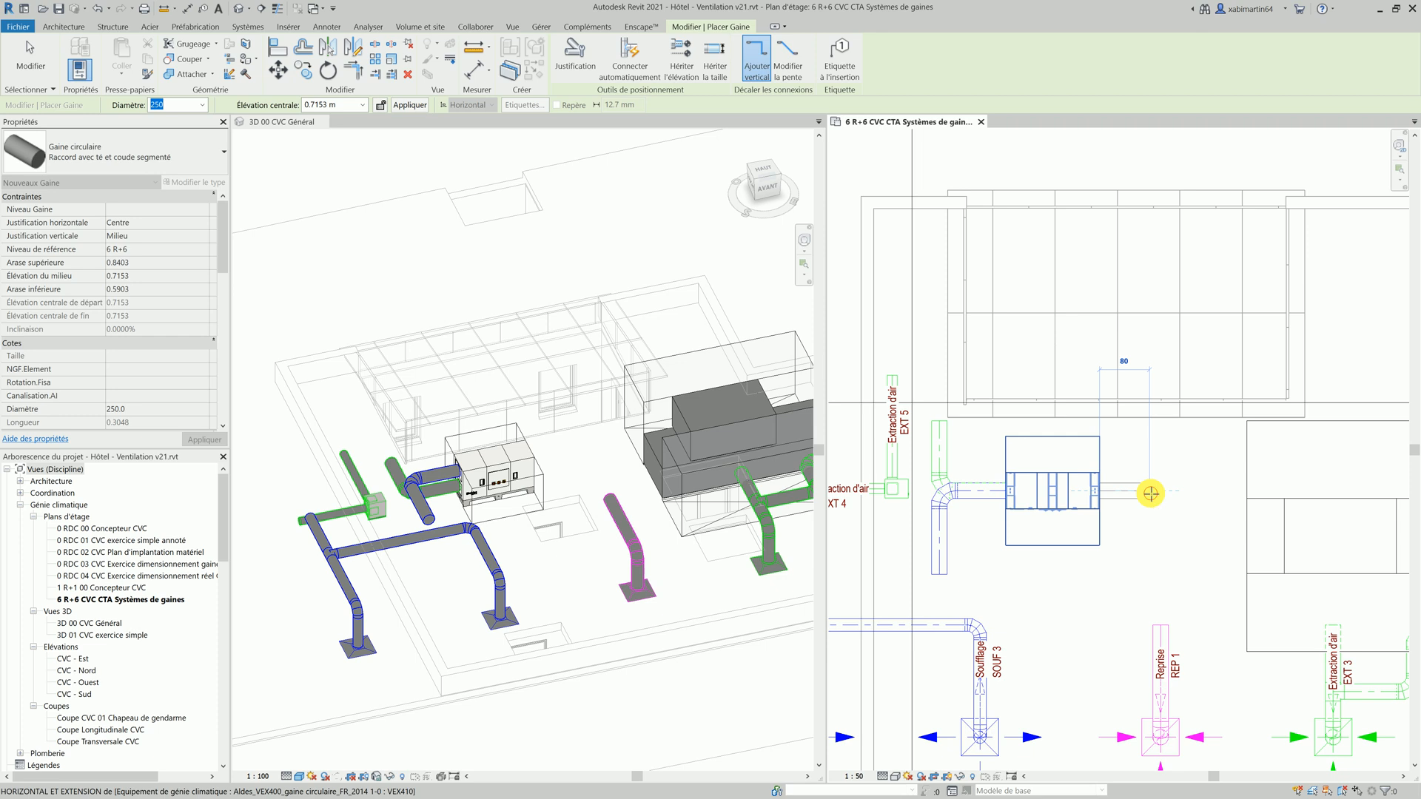
{"action": "left_click", "coordinate": [1151, 494]}
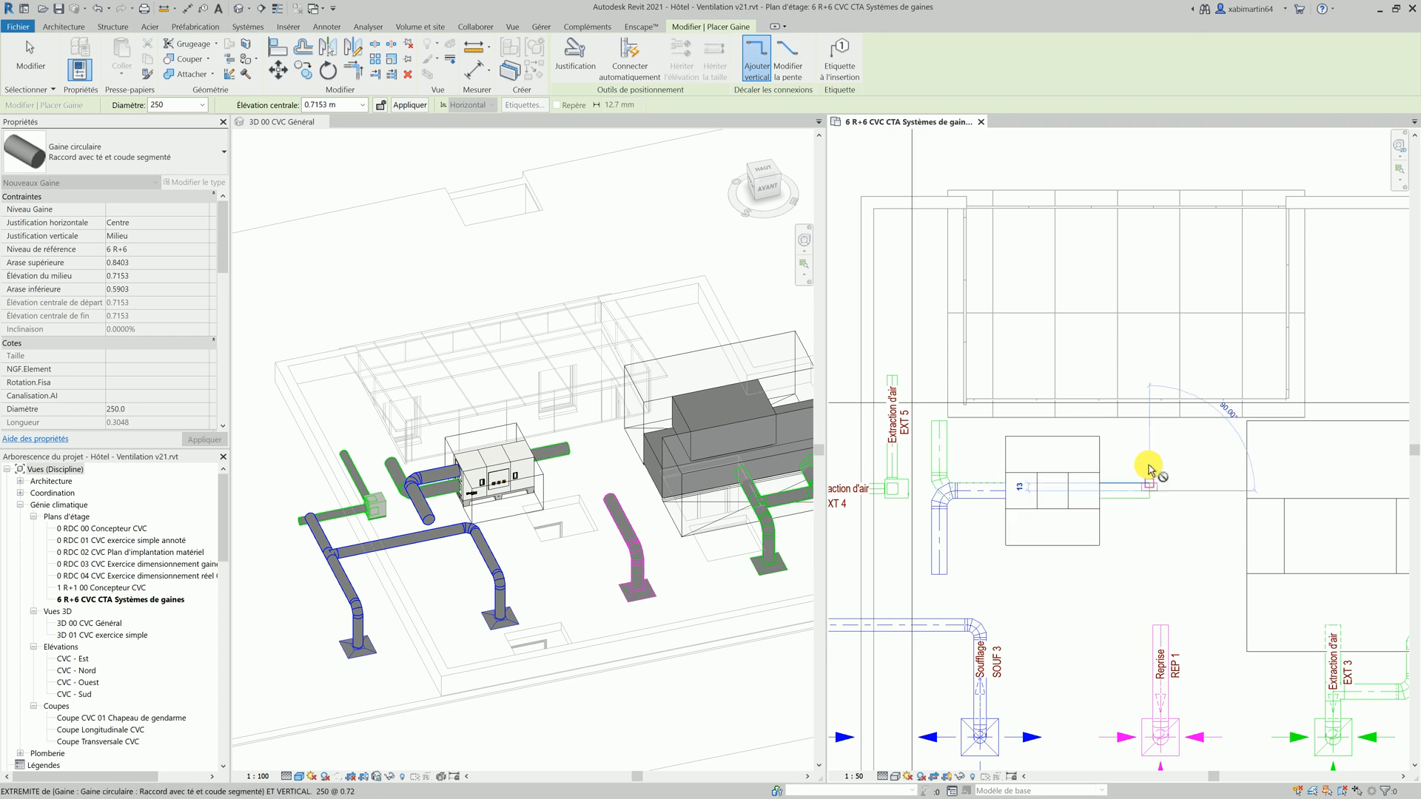
{"action": "left_click", "coordinate": [1148, 426]}
{"action": "key", "text": "Escape"}
{"action": "key", "text": "Escape"}
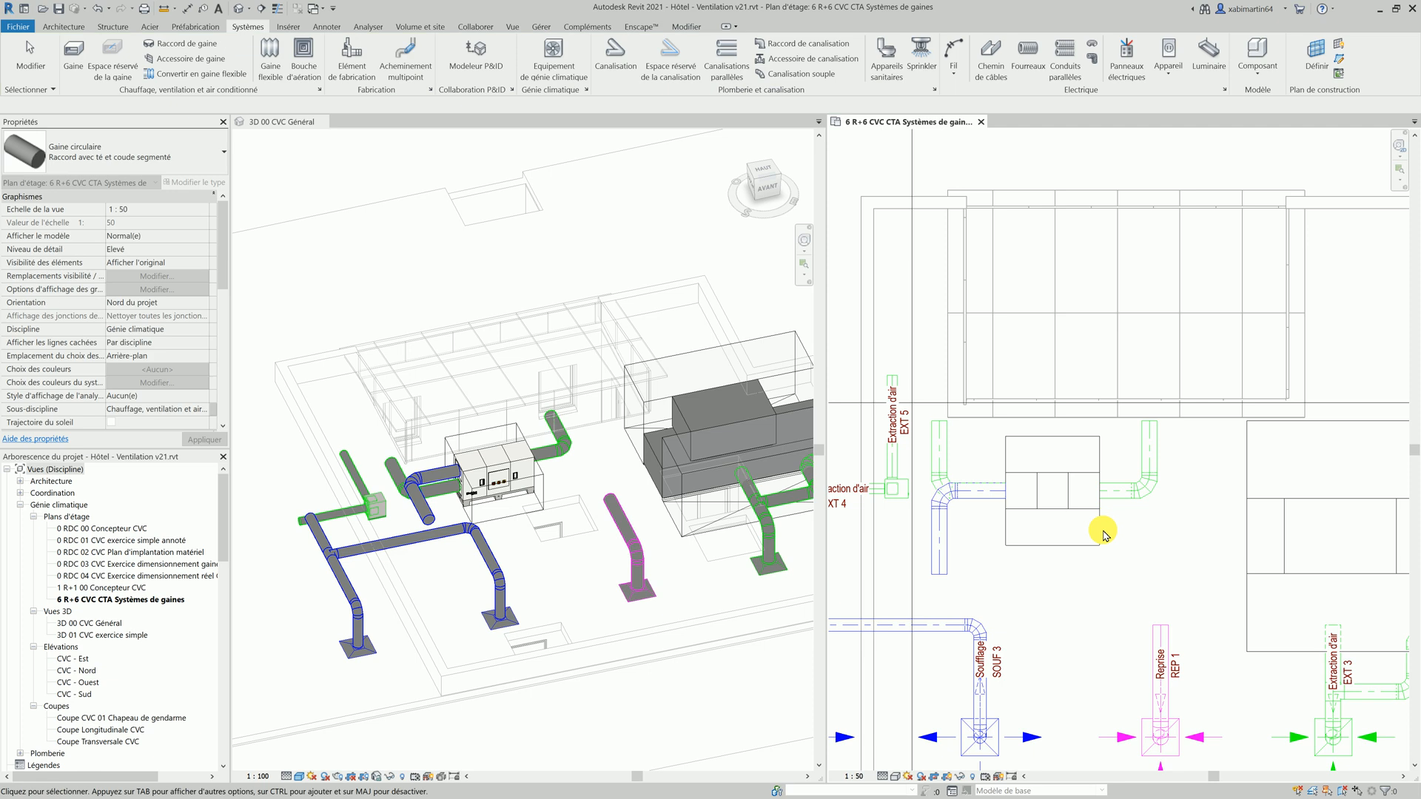
- Draw a 250 mm round duct from the unit's remaining Soufflage connector, about 0.81 m out, turning down in plan opposite the extract duct
{"action": "left_click", "coordinate": [1094, 537]}
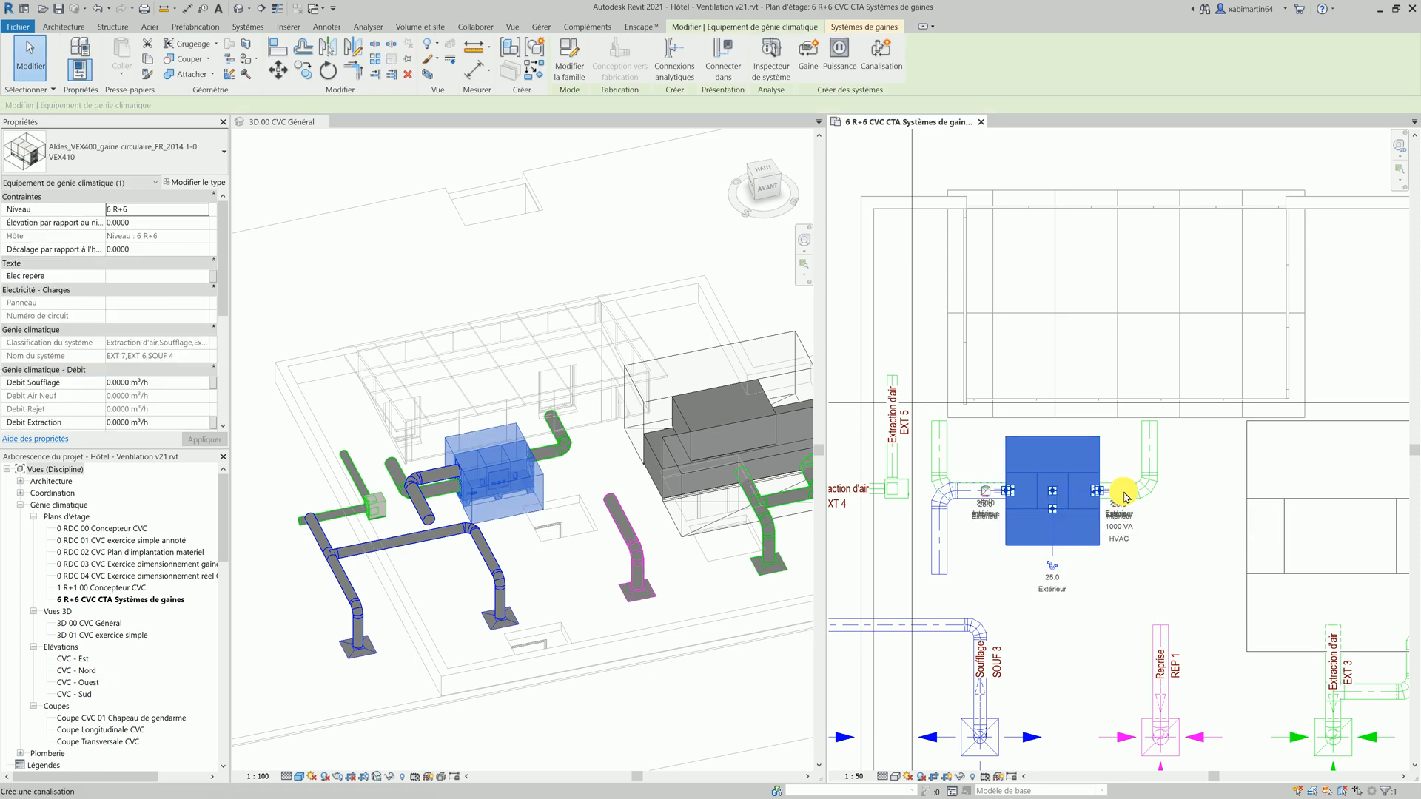
{"action": "scroll", "coordinate": [1124, 497], "scroll_direction": "up", "scroll_amount": 3}
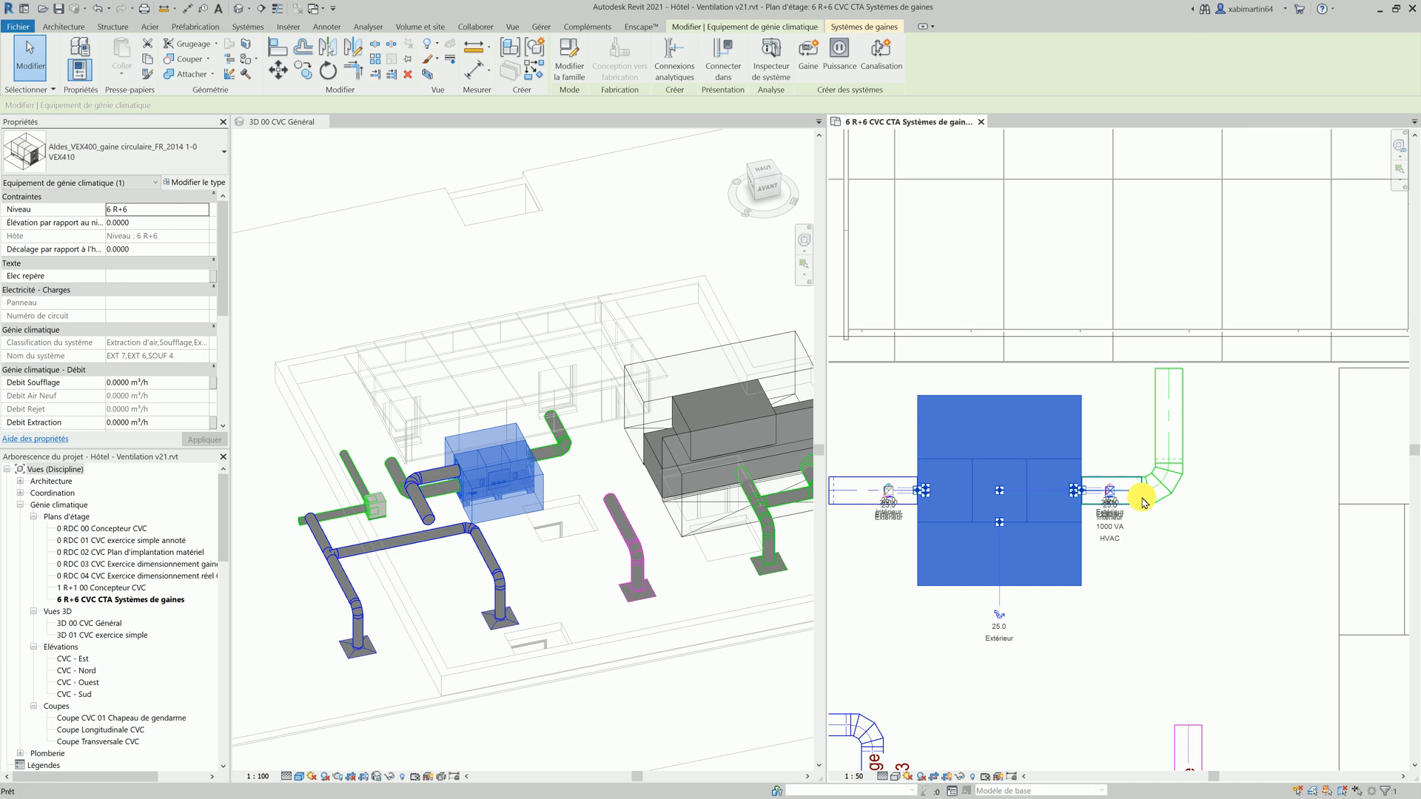
{"action": "left_click", "coordinate": [1110, 496]}
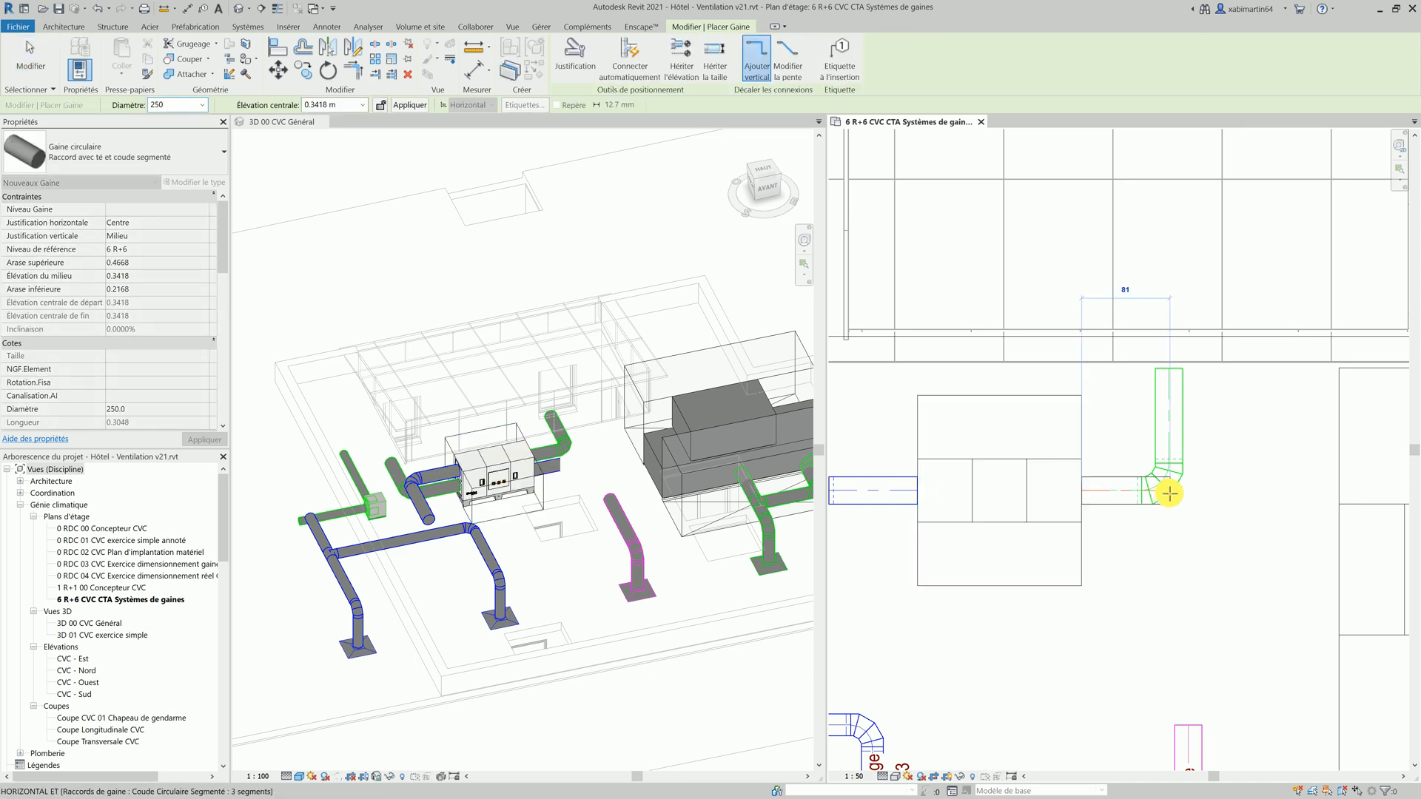
{"action": "left_click", "coordinate": [1169, 493]}
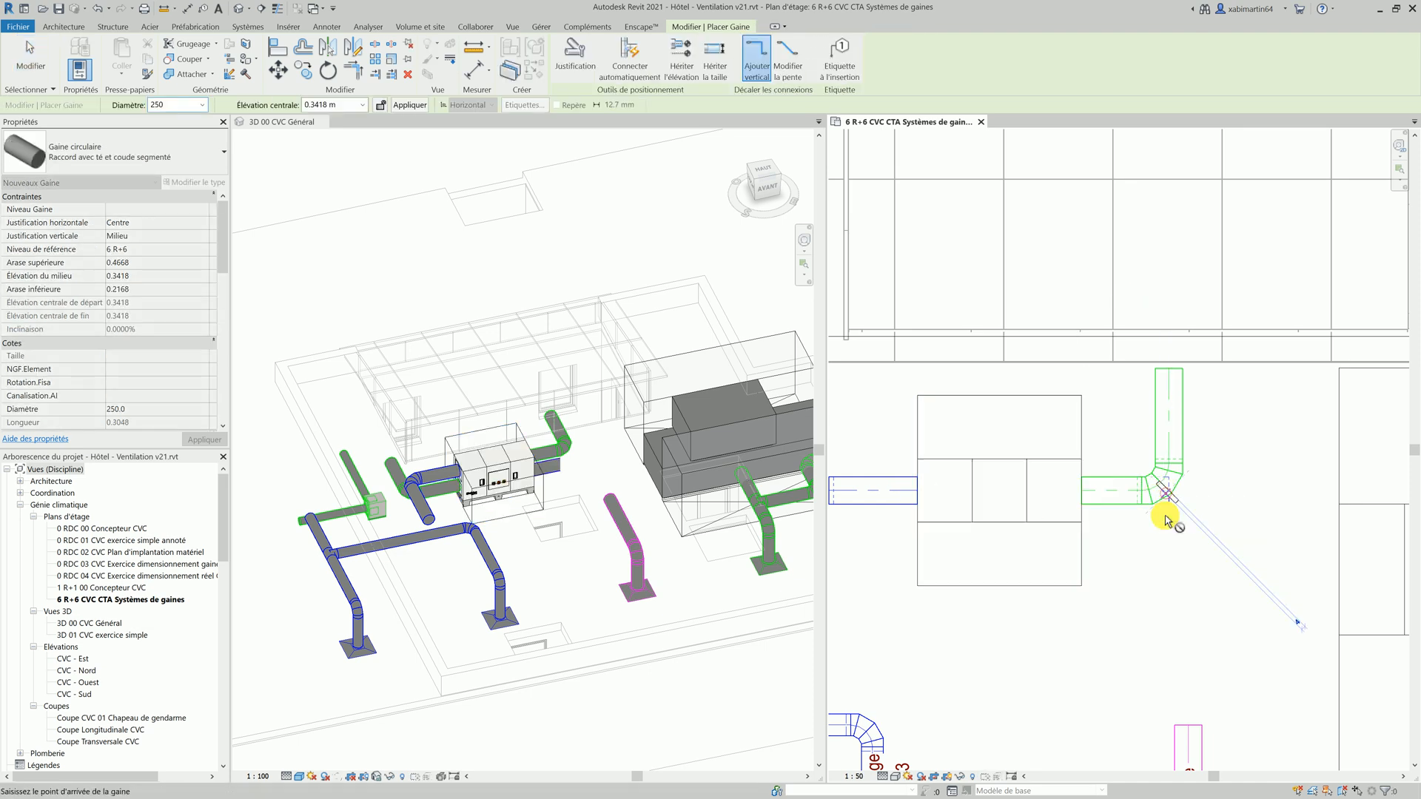
{"action": "left_click", "coordinate": [1170, 640]}
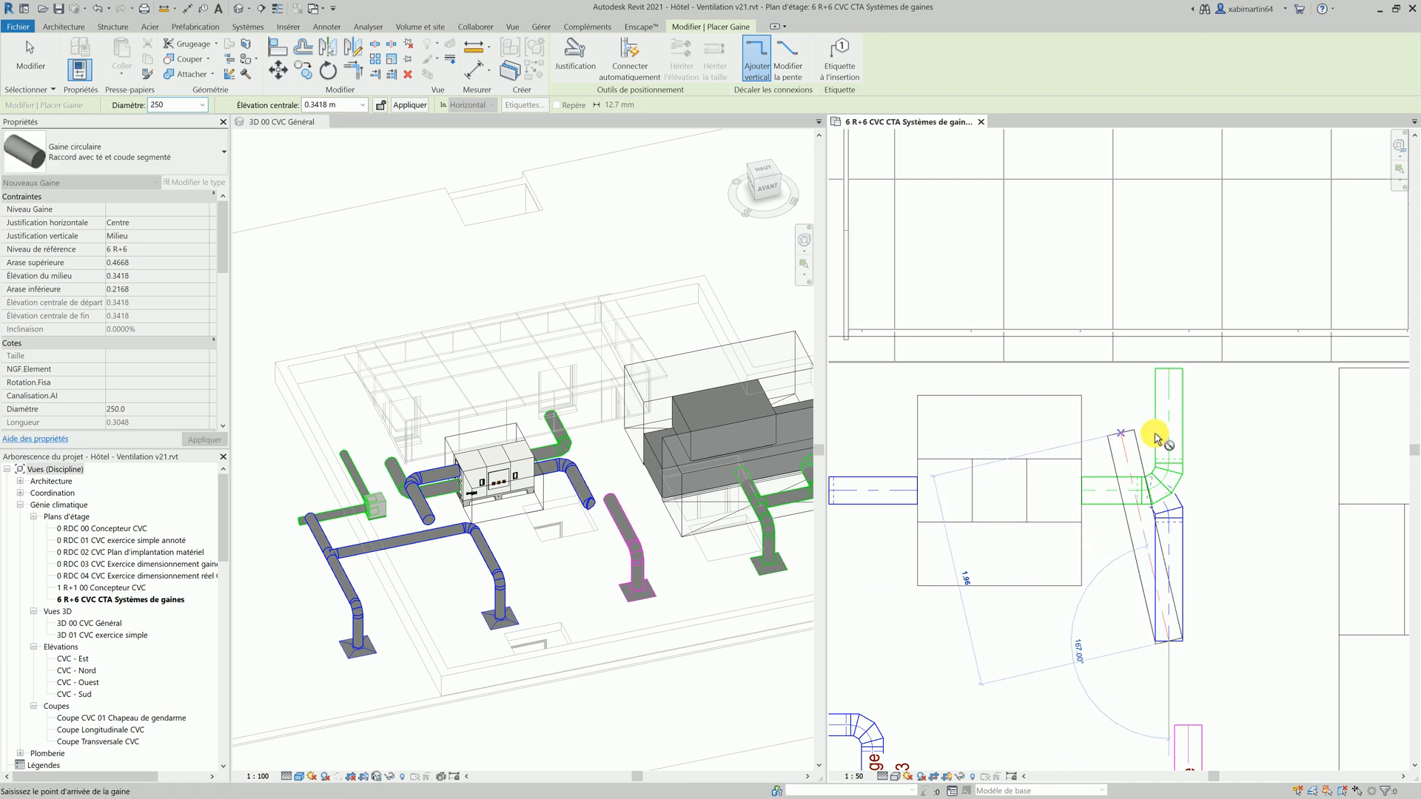
{"action": "key", "text": "Escape"}
{"action": "key", "text": "Escape"}
- Select the whole duct system on the VEX410's Air neuf duct, check it with the System Inspector and cancel the inspection
{"action": "scroll", "coordinate": [1076, 503], "scroll_direction": "down", "scroll_amount": 2}
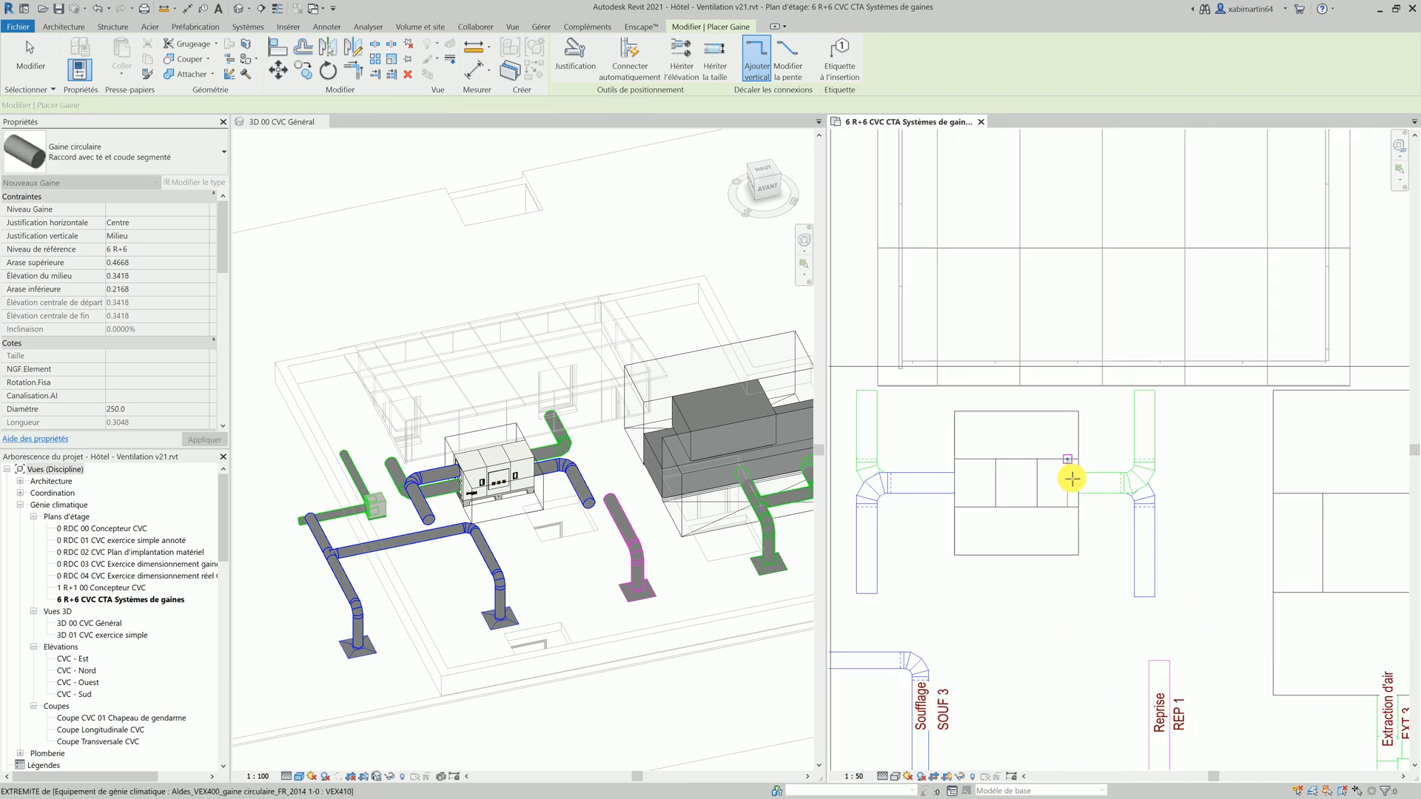
{"action": "scroll", "coordinate": [1184, 551], "scroll_direction": "down", "scroll_amount": 3}
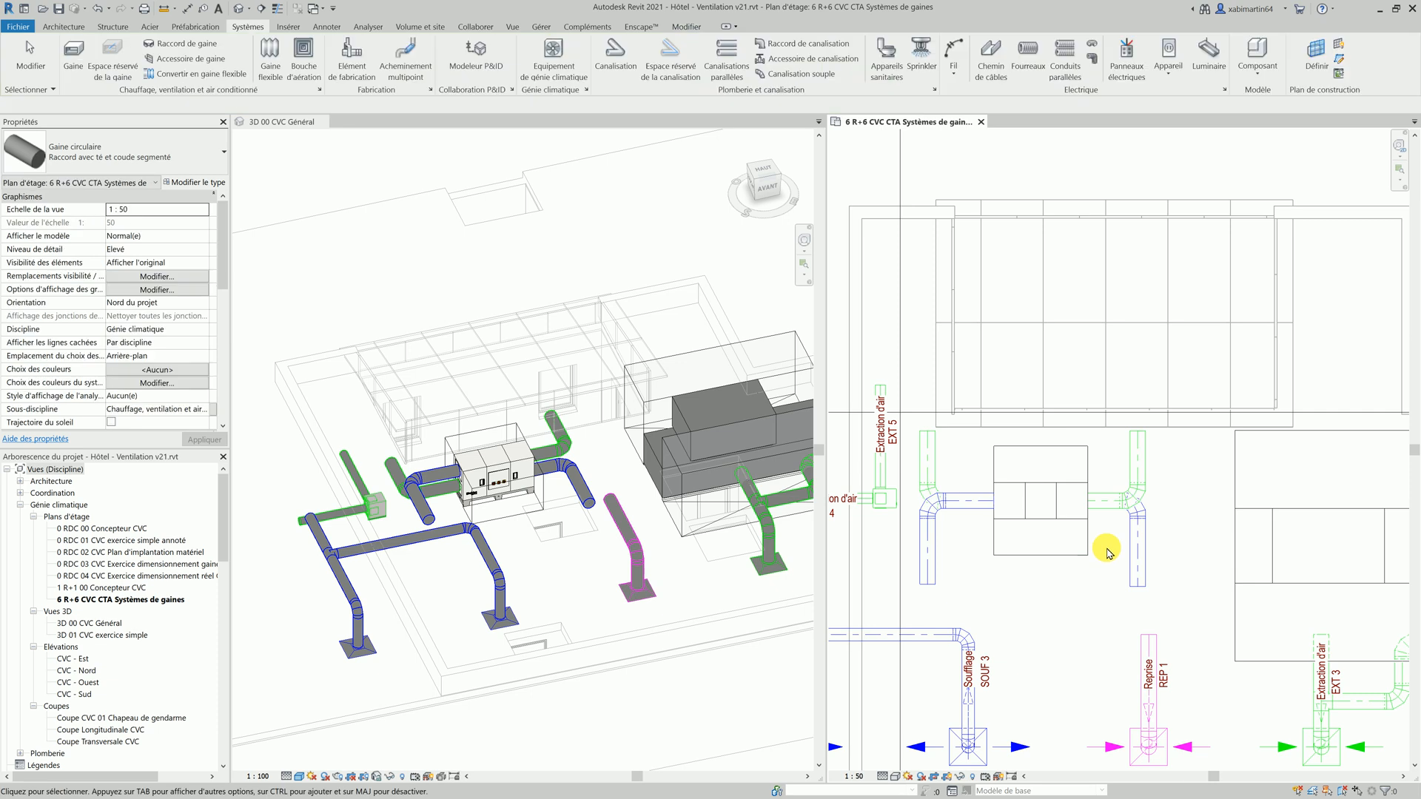
{"action": "scroll", "coordinate": [1112, 548], "scroll_direction": "down", "scroll_amount": 2}
{"action": "scroll", "coordinate": [1063, 569], "scroll_direction": "up", "scroll_amount": 2}
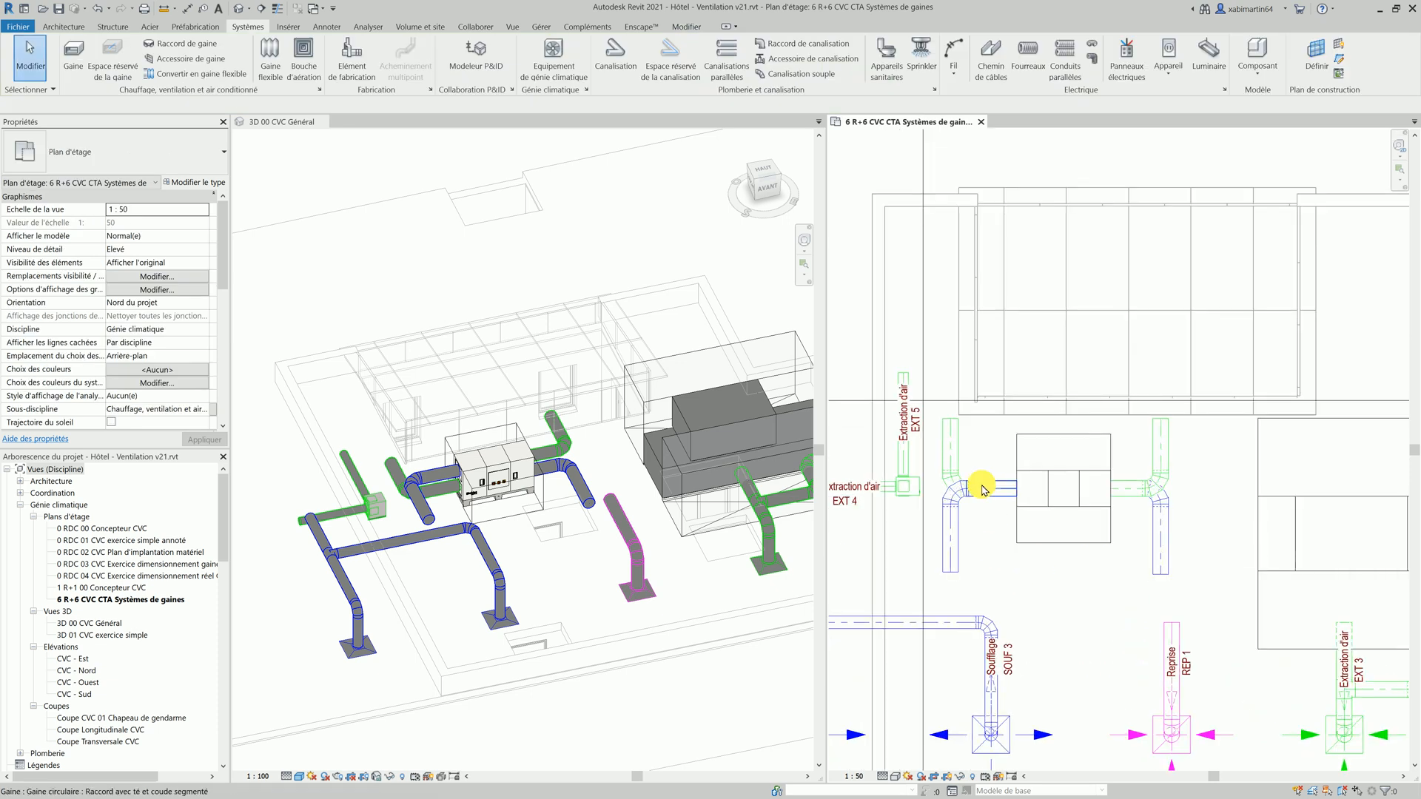
{"action": "key", "text": "Tab"}
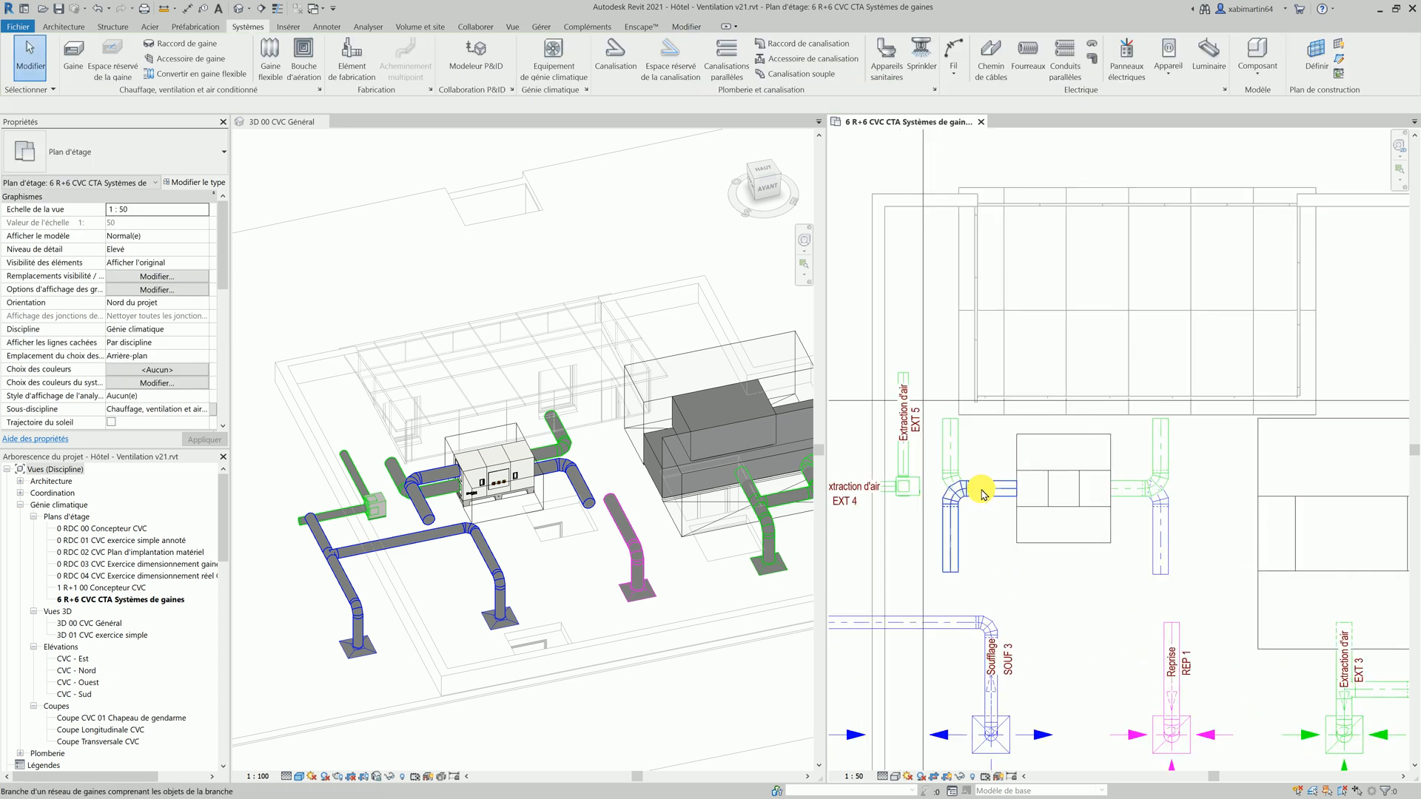
{"action": "key", "text": "Tab"}
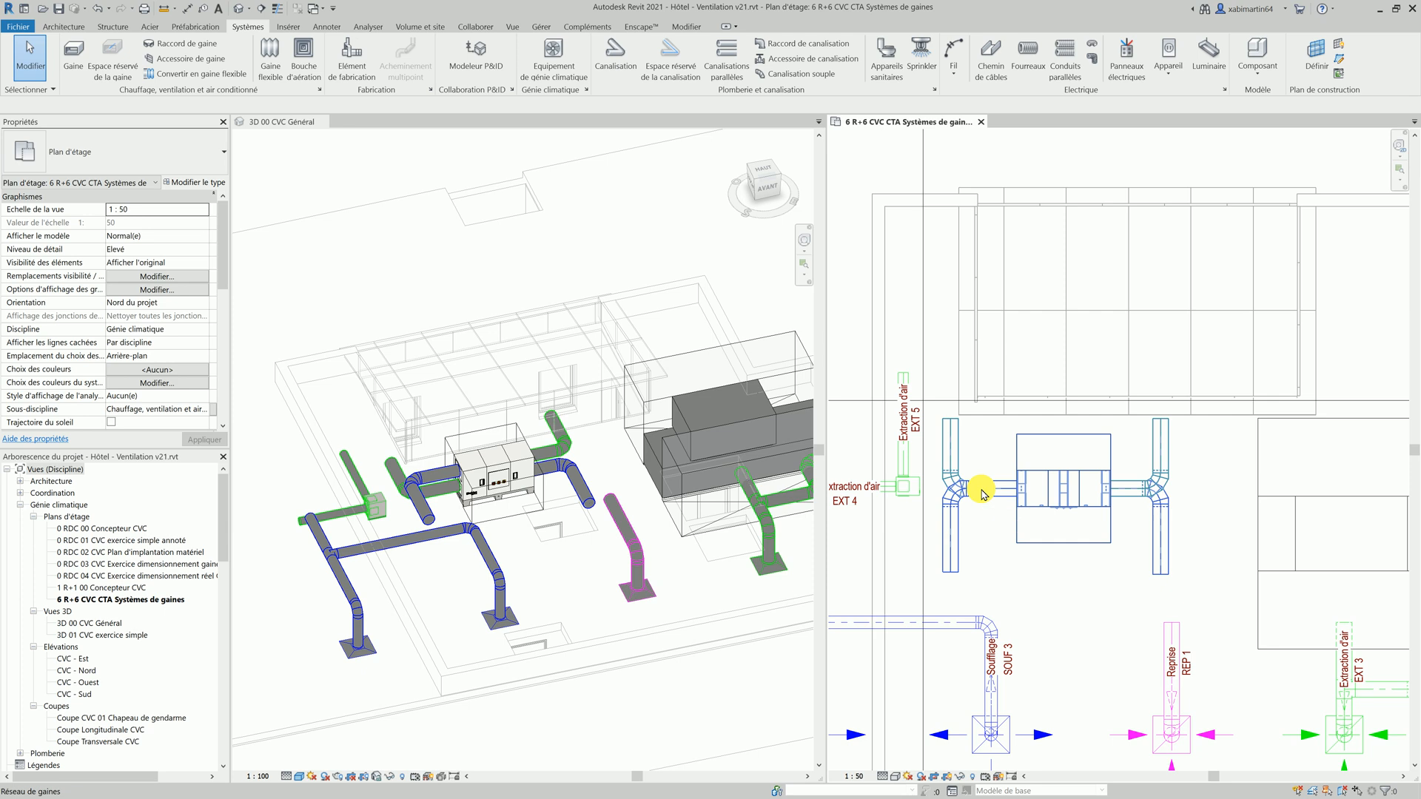
{"action": "key", "text": "Tab"}
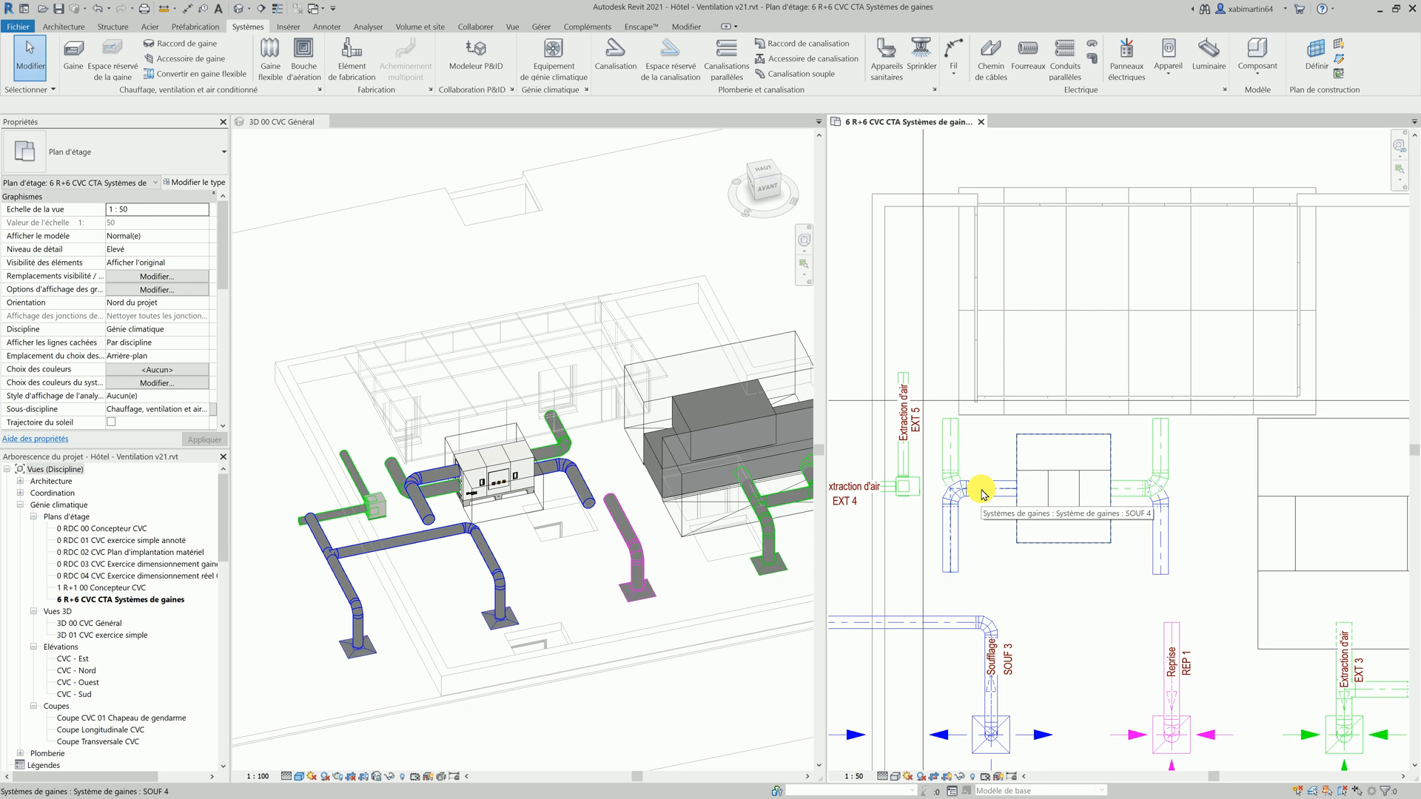
{"action": "left_click", "coordinate": [981, 490]}
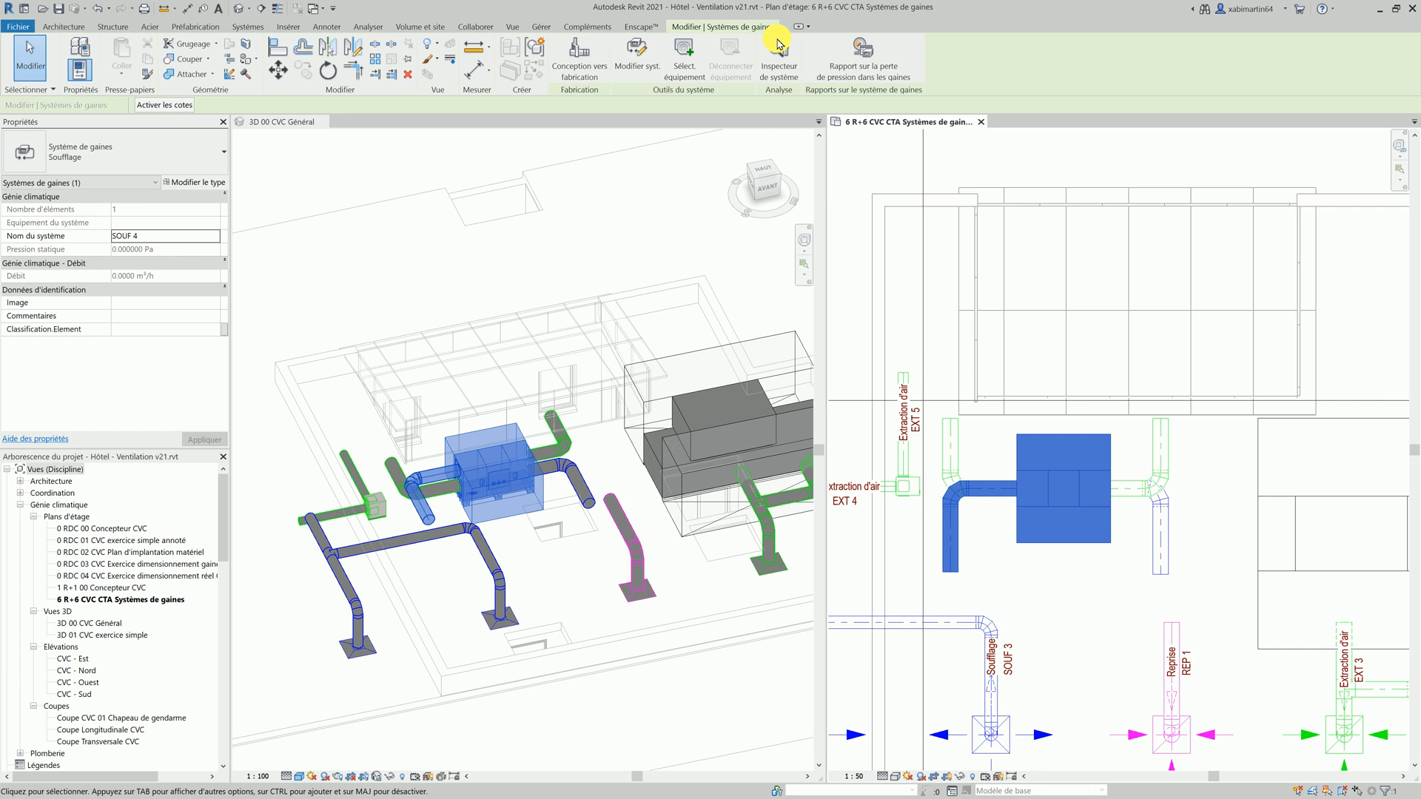
{"action": "left_click", "coordinate": [778, 63]}
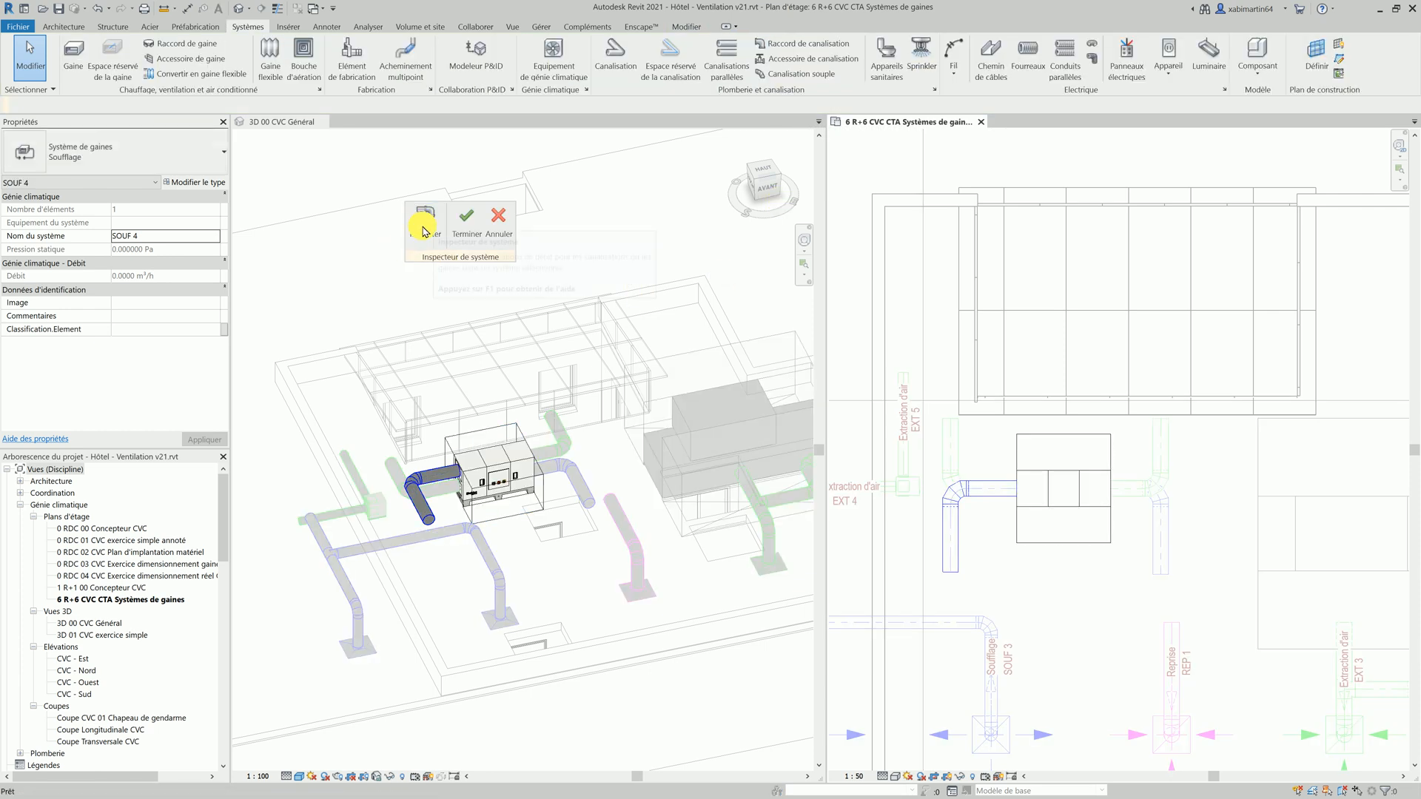
{"action": "left_click", "coordinate": [424, 225]}
{"action": "mouse_move", "coordinate": [958, 532]}
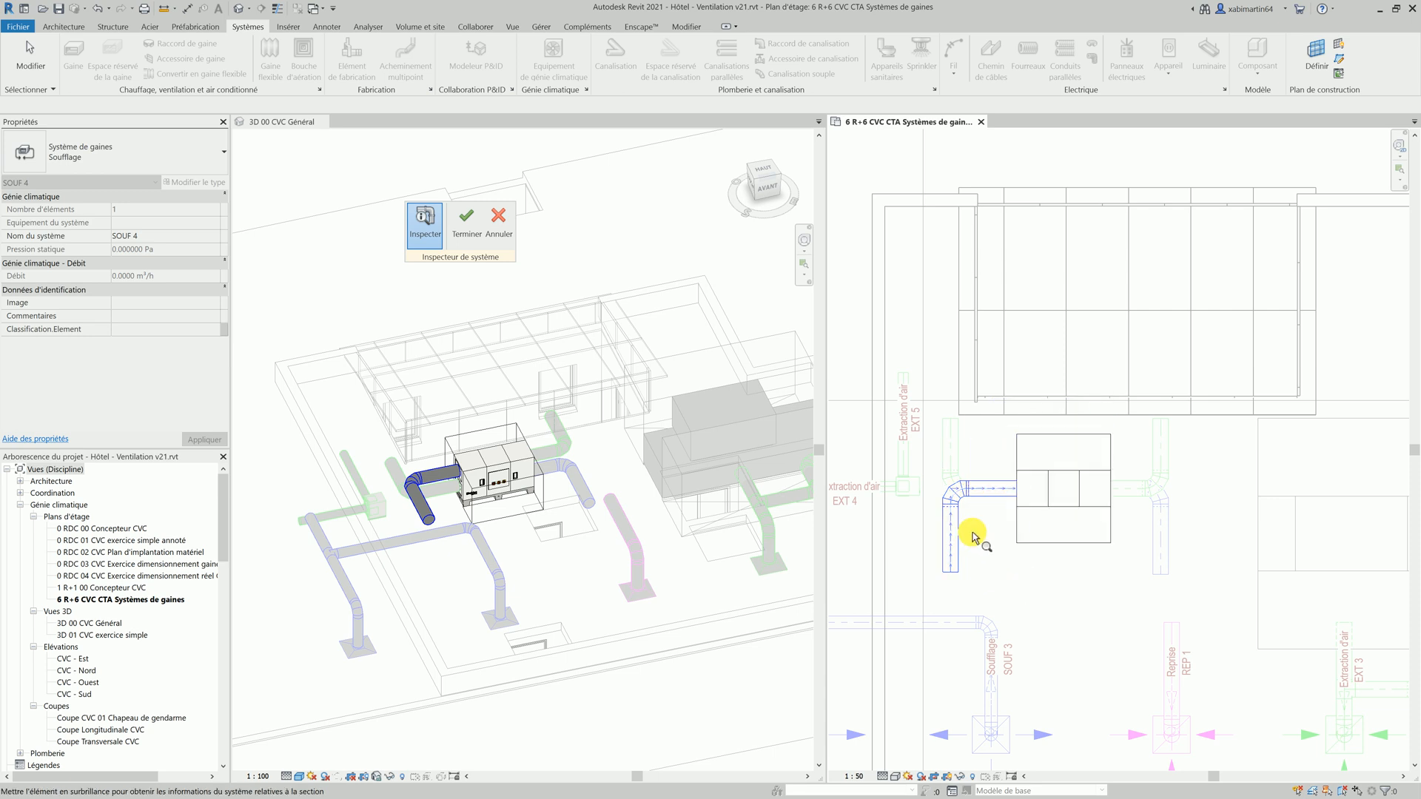
{"action": "mouse_move", "coordinate": [1023, 489]}
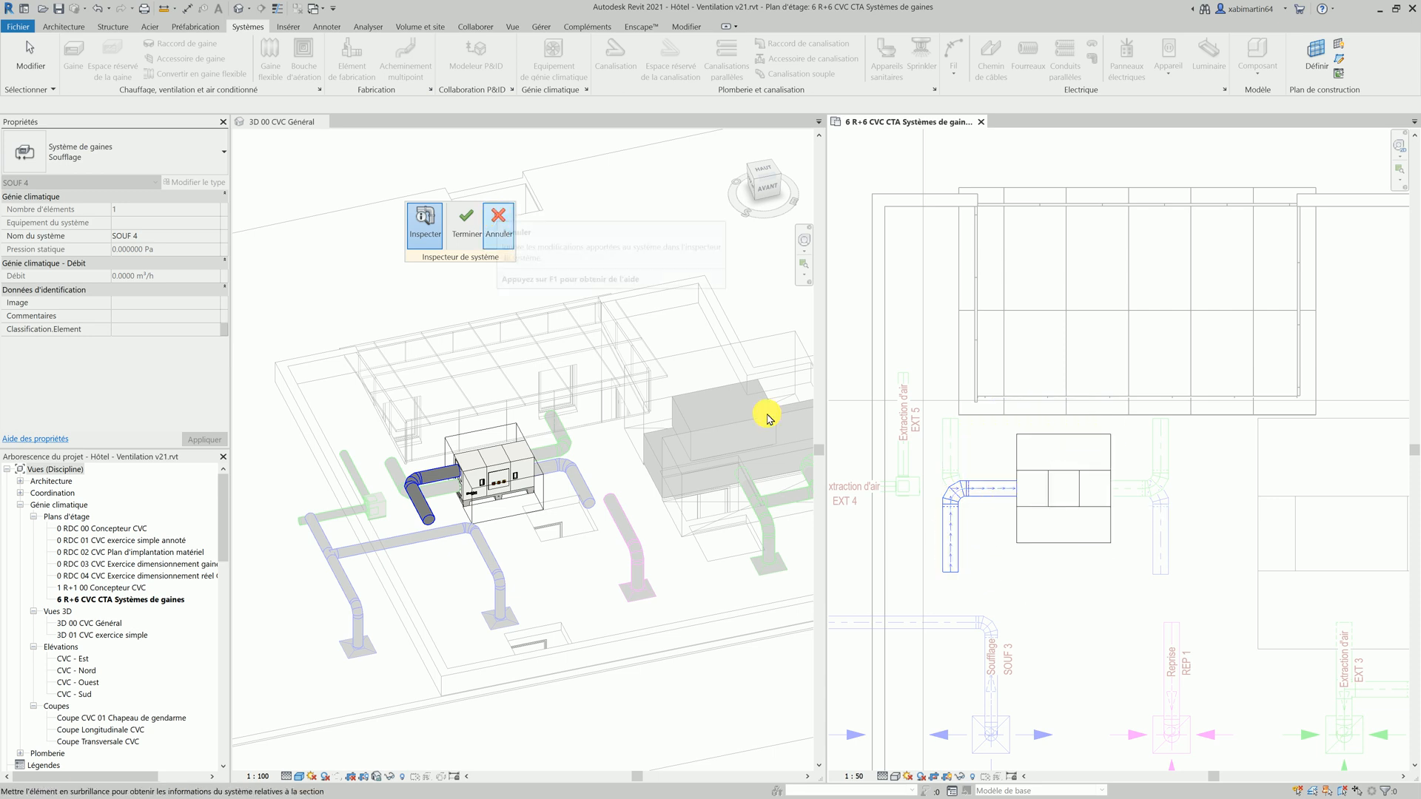
{"action": "left_click", "coordinate": [492, 225]}
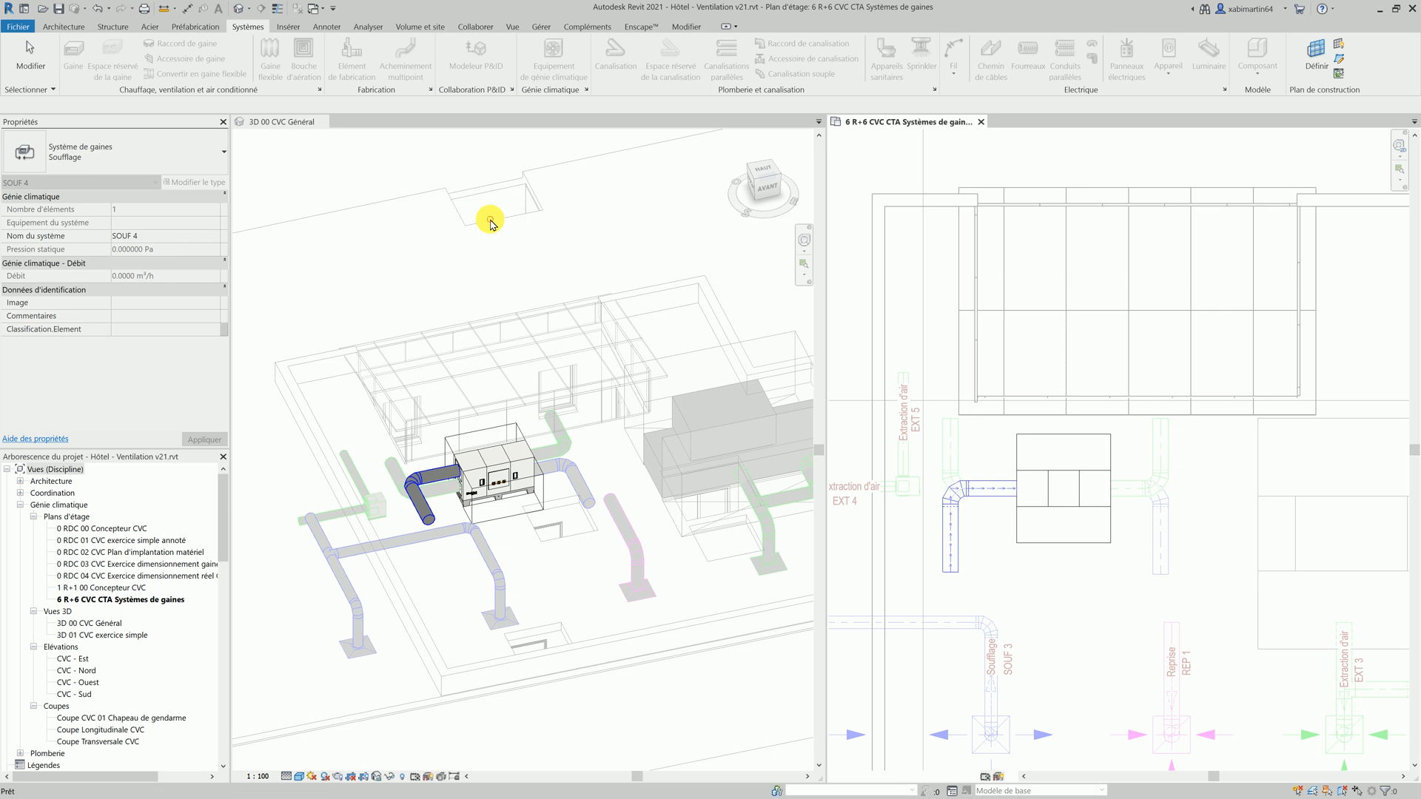
- Check the duct system on the unit's Soufflage duct with the System Inspector and cancel the inspection
{"action": "key", "text": "Tab"}
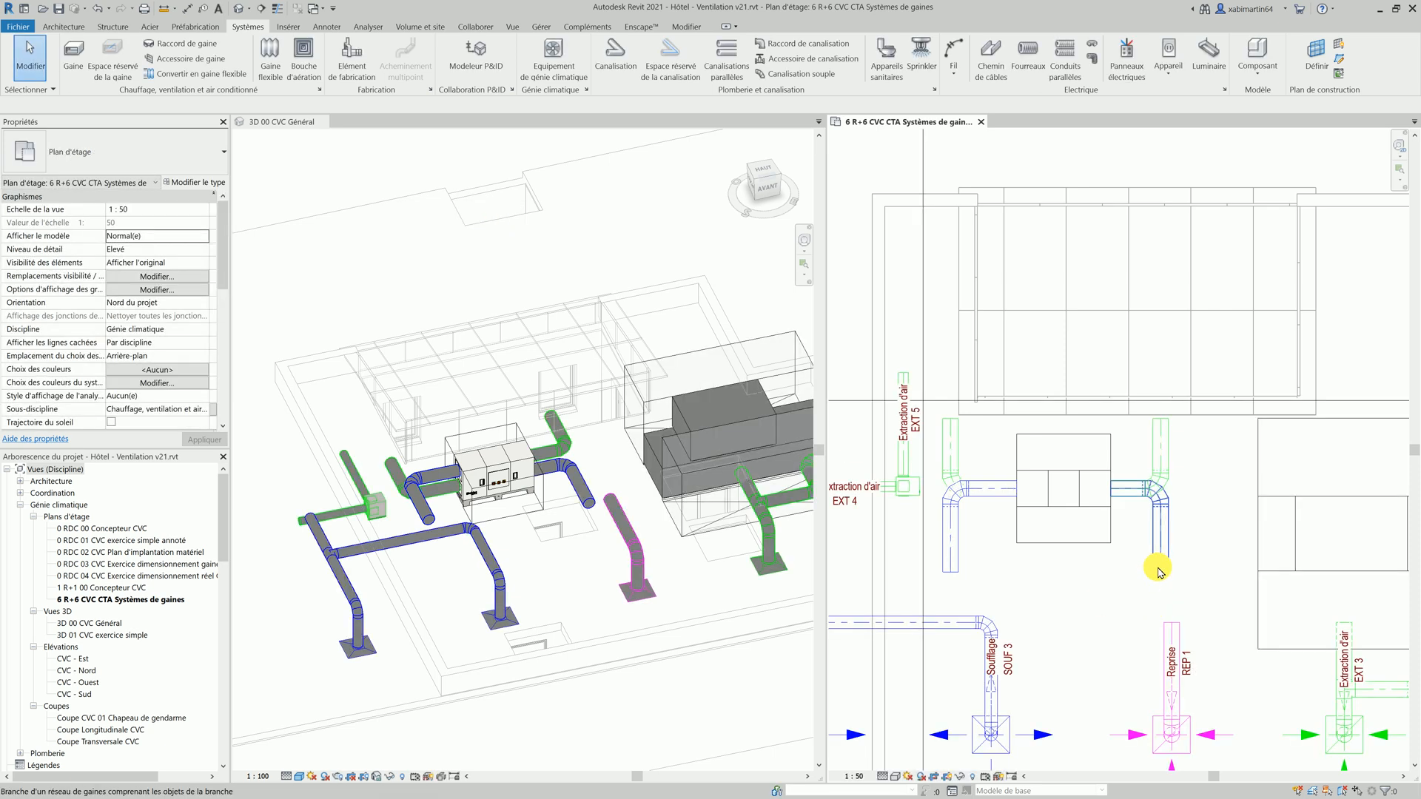
{"action": "key", "text": "Tab"}
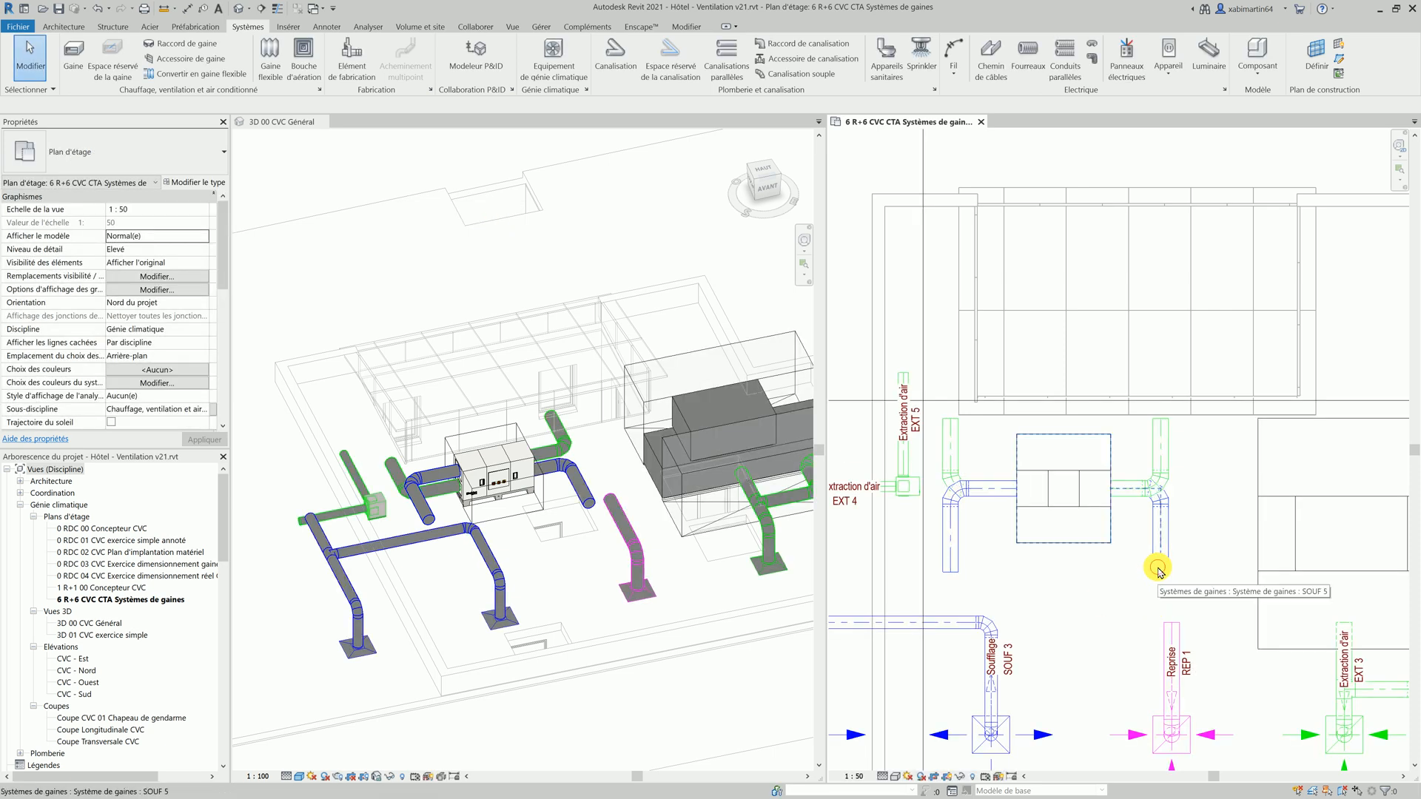
{"action": "left_click", "coordinate": [1158, 568]}
{"action": "left_click", "coordinate": [778, 68]}
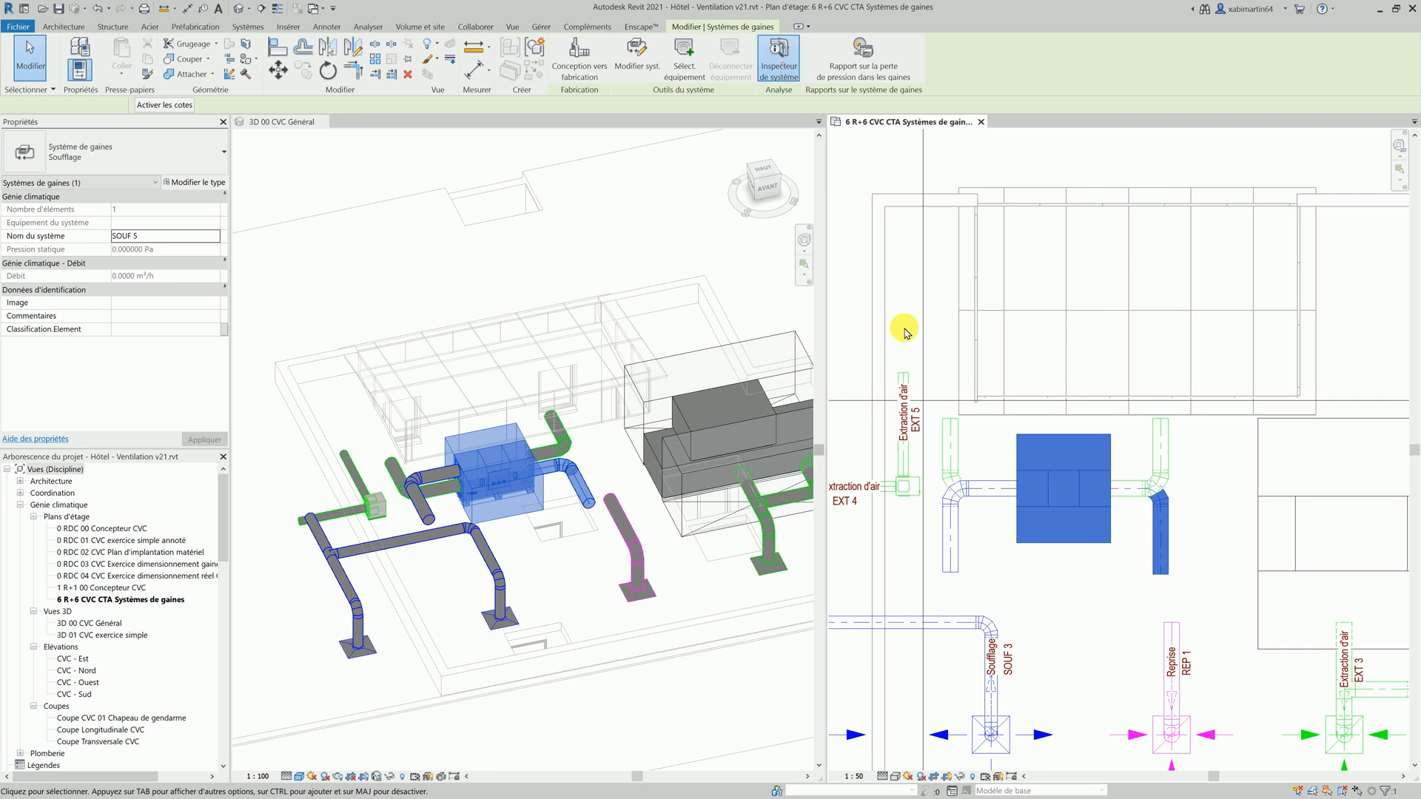
{"action": "left_click", "coordinate": [424, 222]}
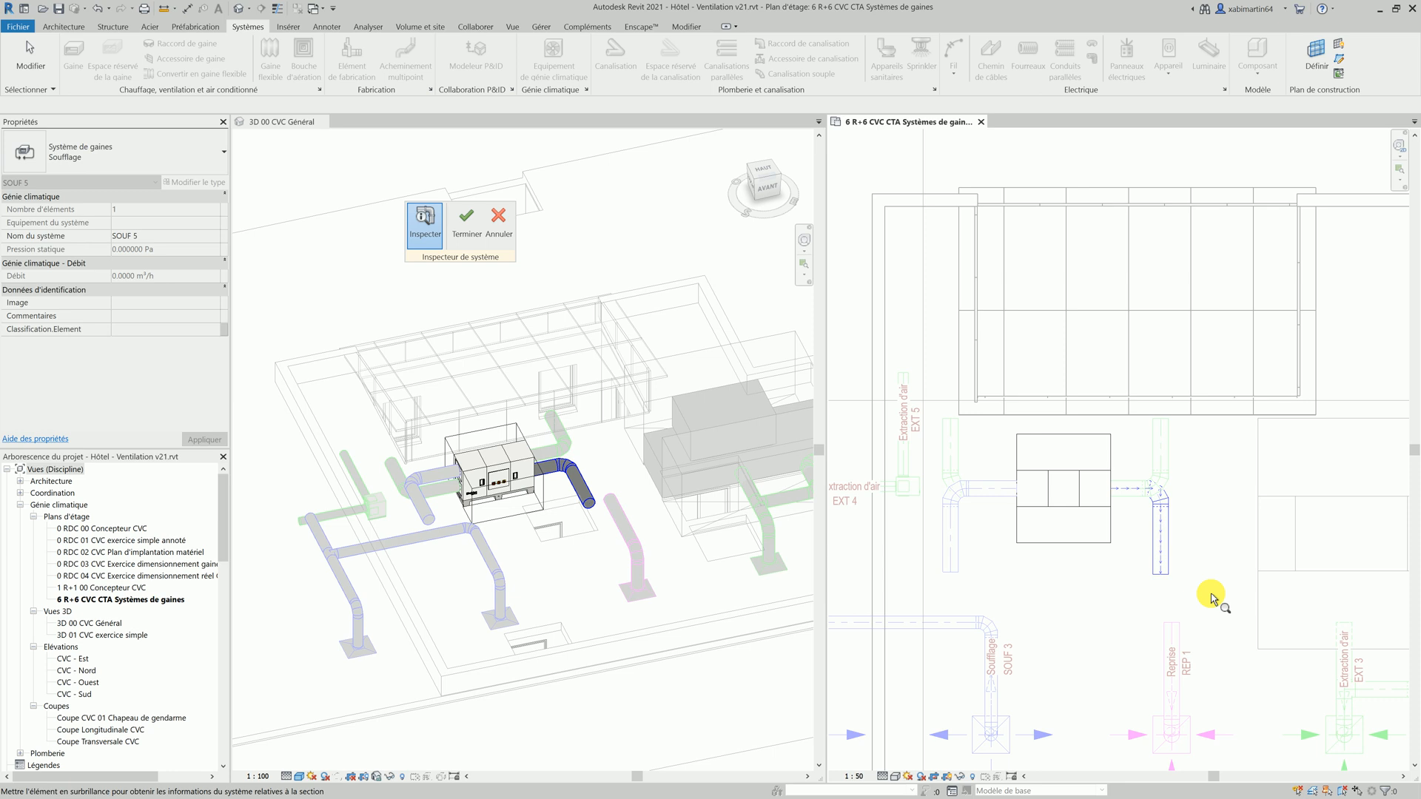
{"action": "left_click", "coordinate": [498, 226]}
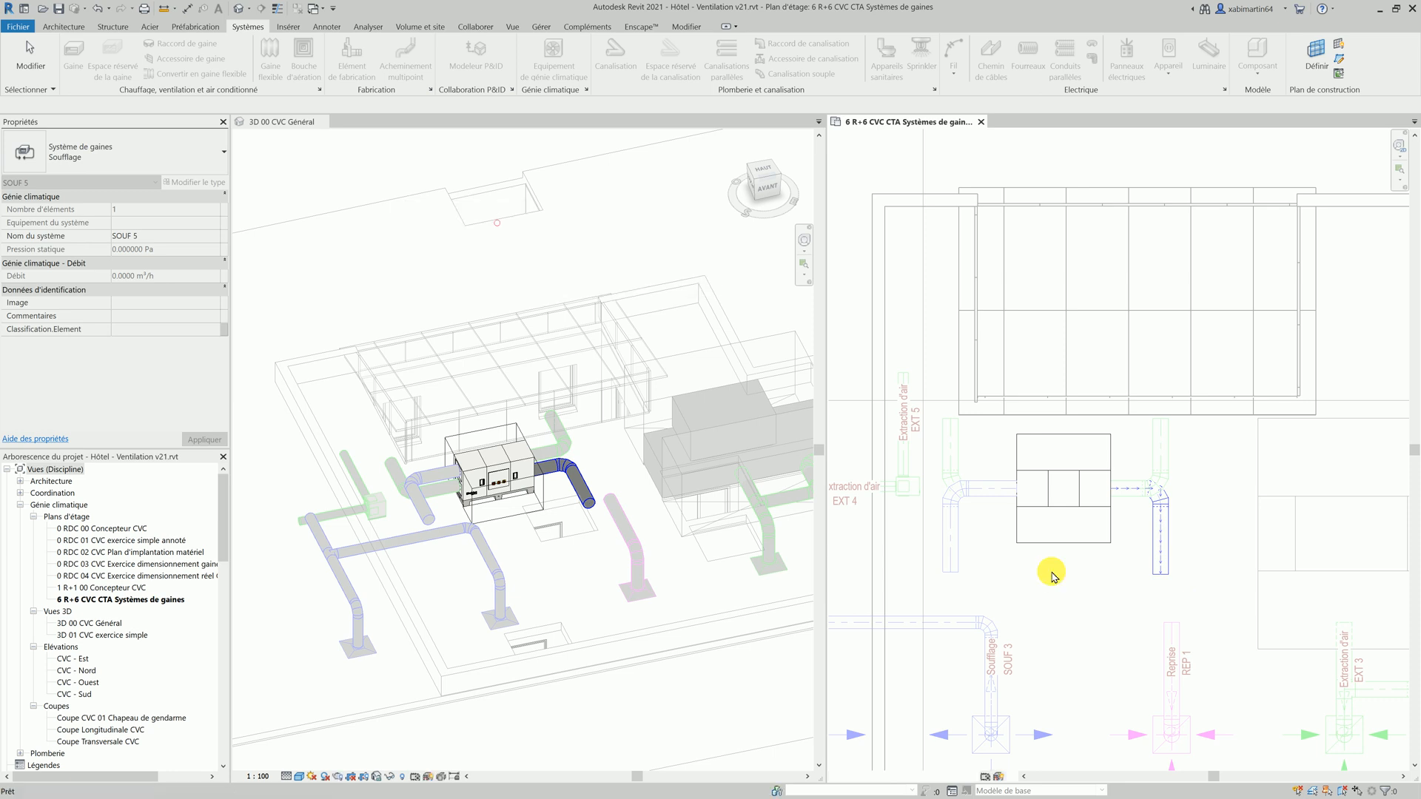
- Tag the unit's four outer ducts with the classification tag Etiquette Definition classif SYSTEME GAINE, created similar to the one on the SOUF 3 duct
{"action": "scroll", "coordinate": [1054, 531], "scroll_direction": "down", "scroll_amount": 1}
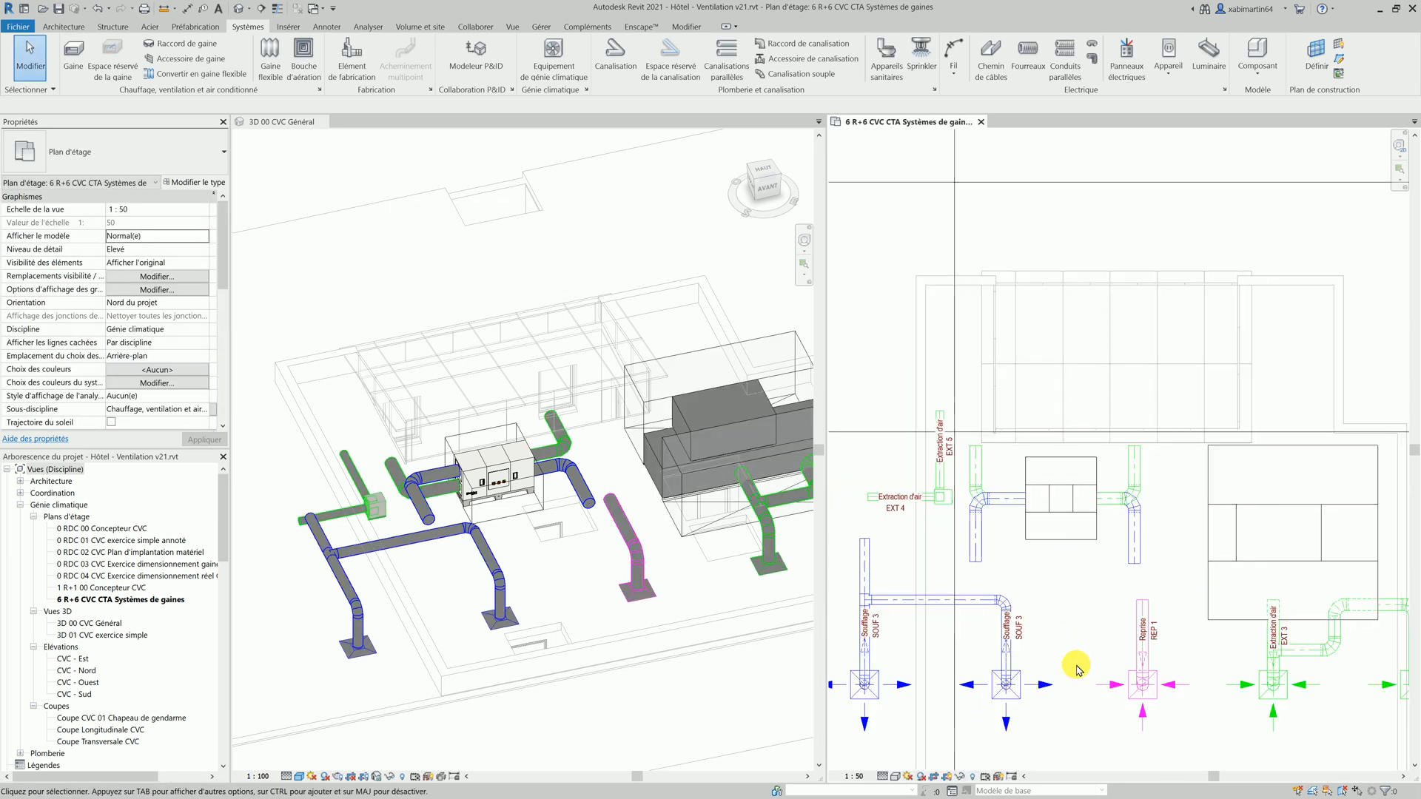
{"action": "scroll", "coordinate": [1008, 637], "scroll_direction": "up", "scroll_amount": 1}
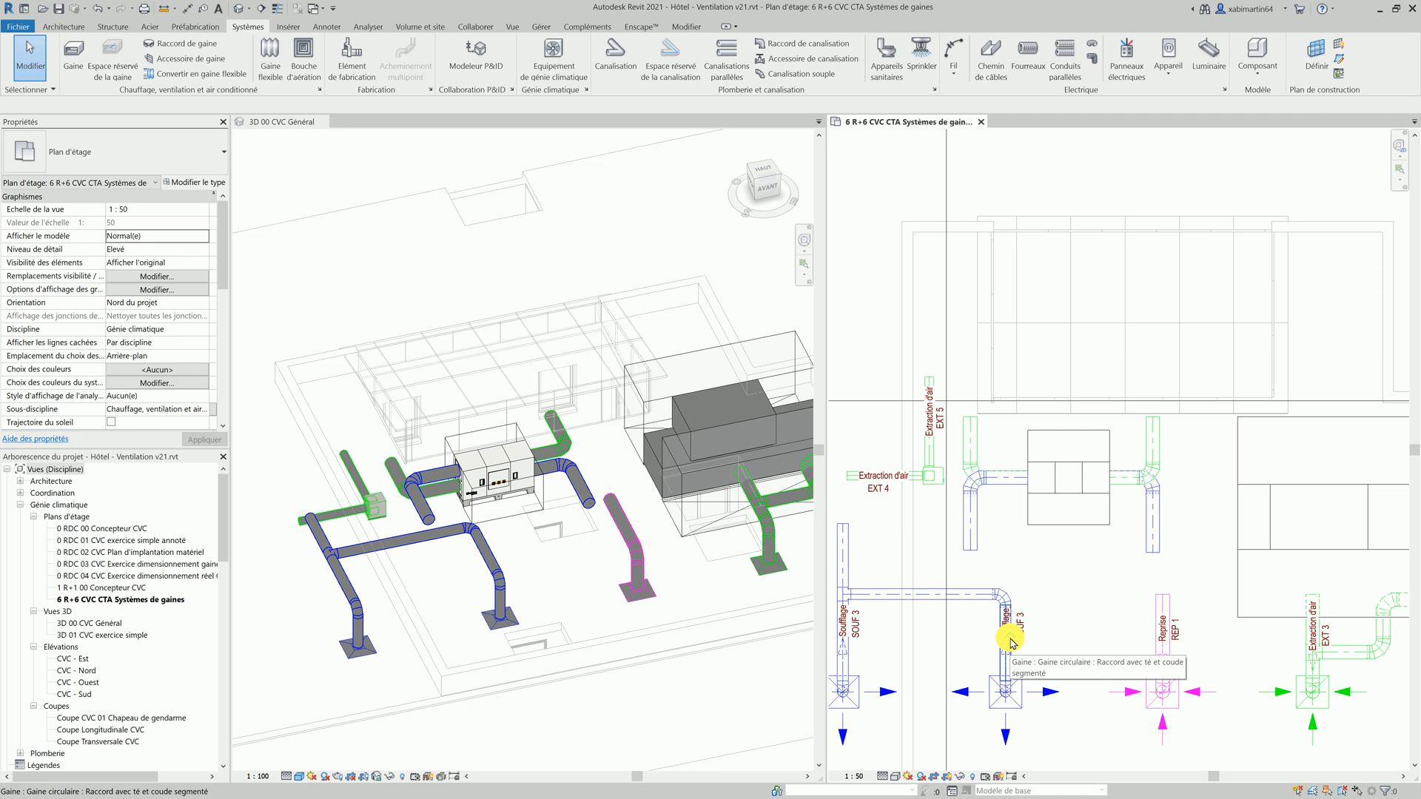
{"action": "left_click", "coordinate": [998, 631]}
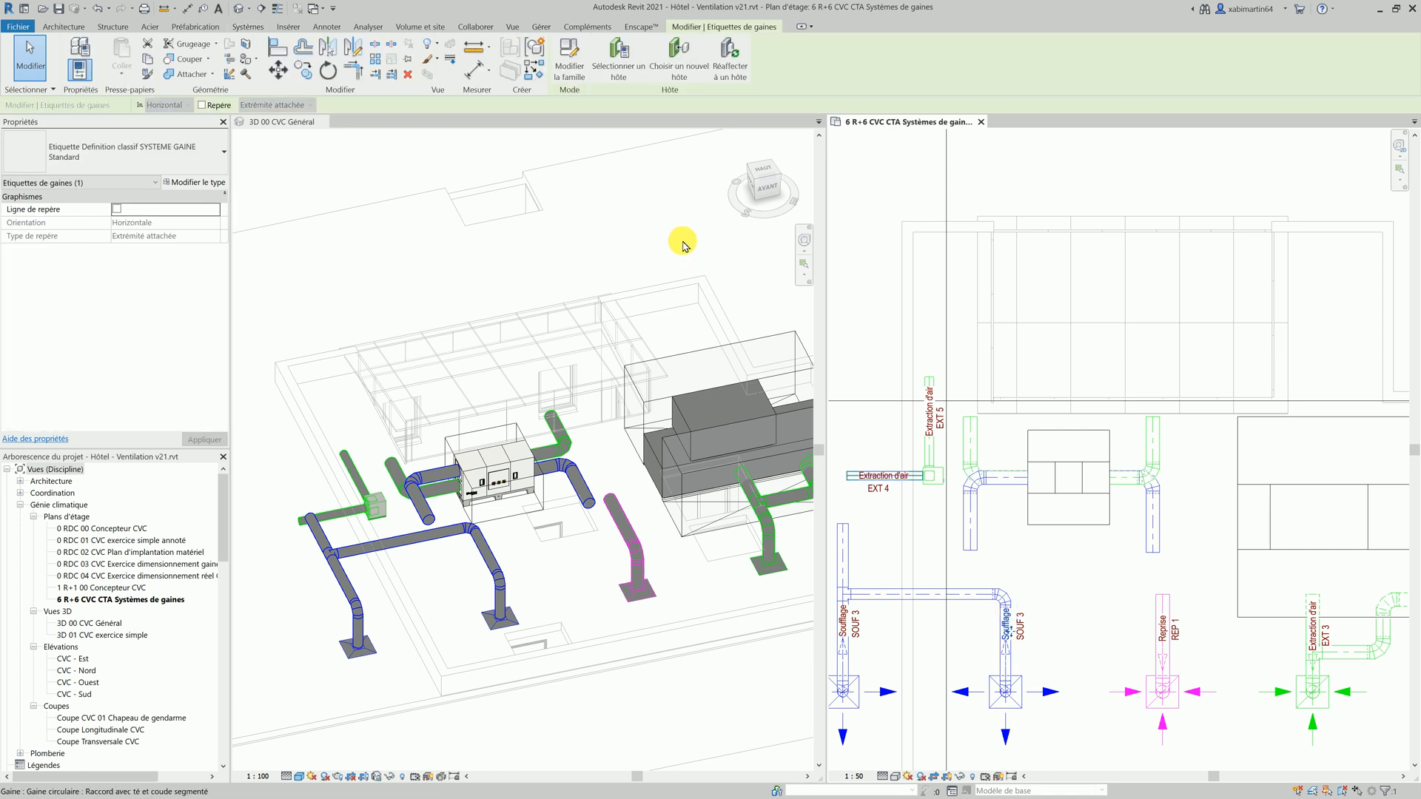
{"action": "left_click", "coordinate": [537, 74]}
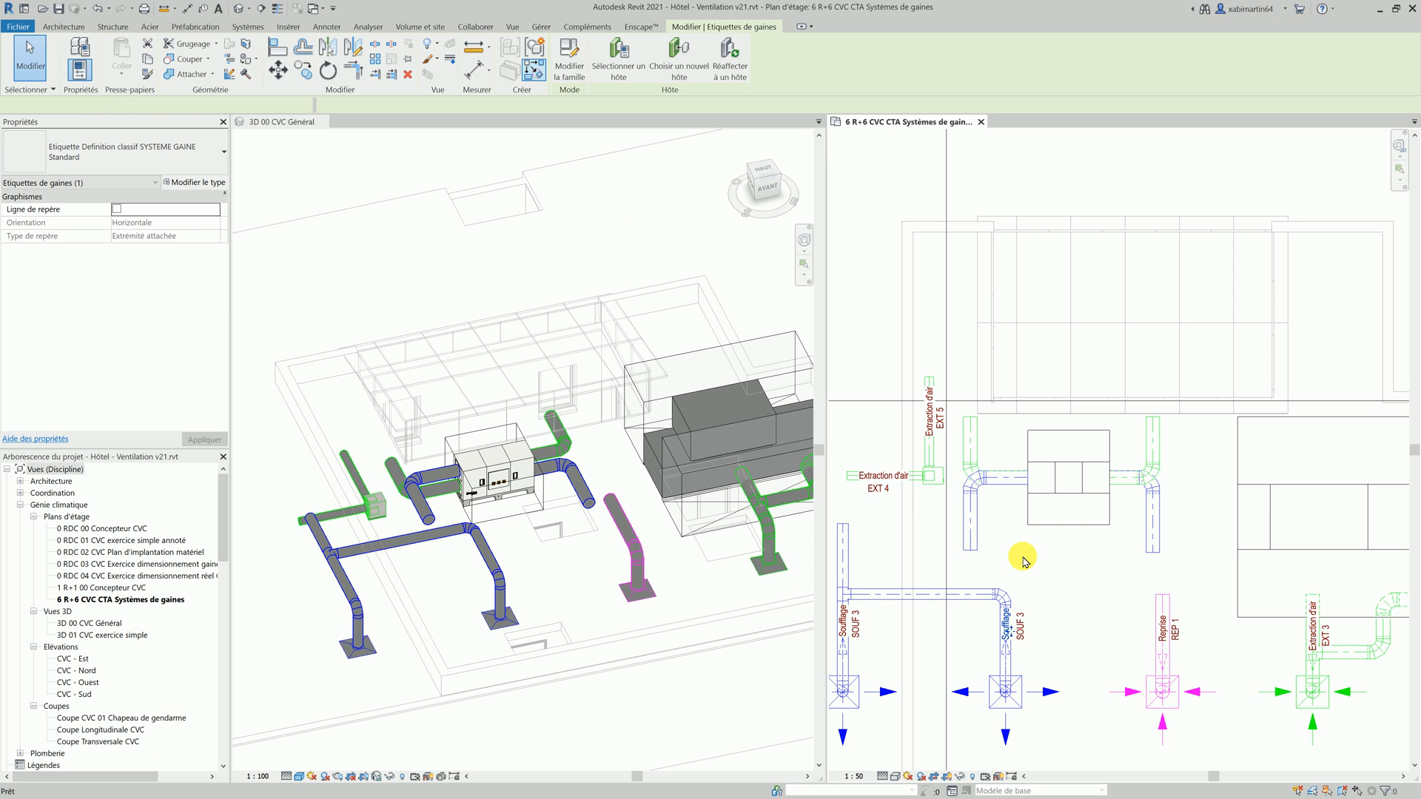
{"action": "left_click", "coordinate": [970, 545]}
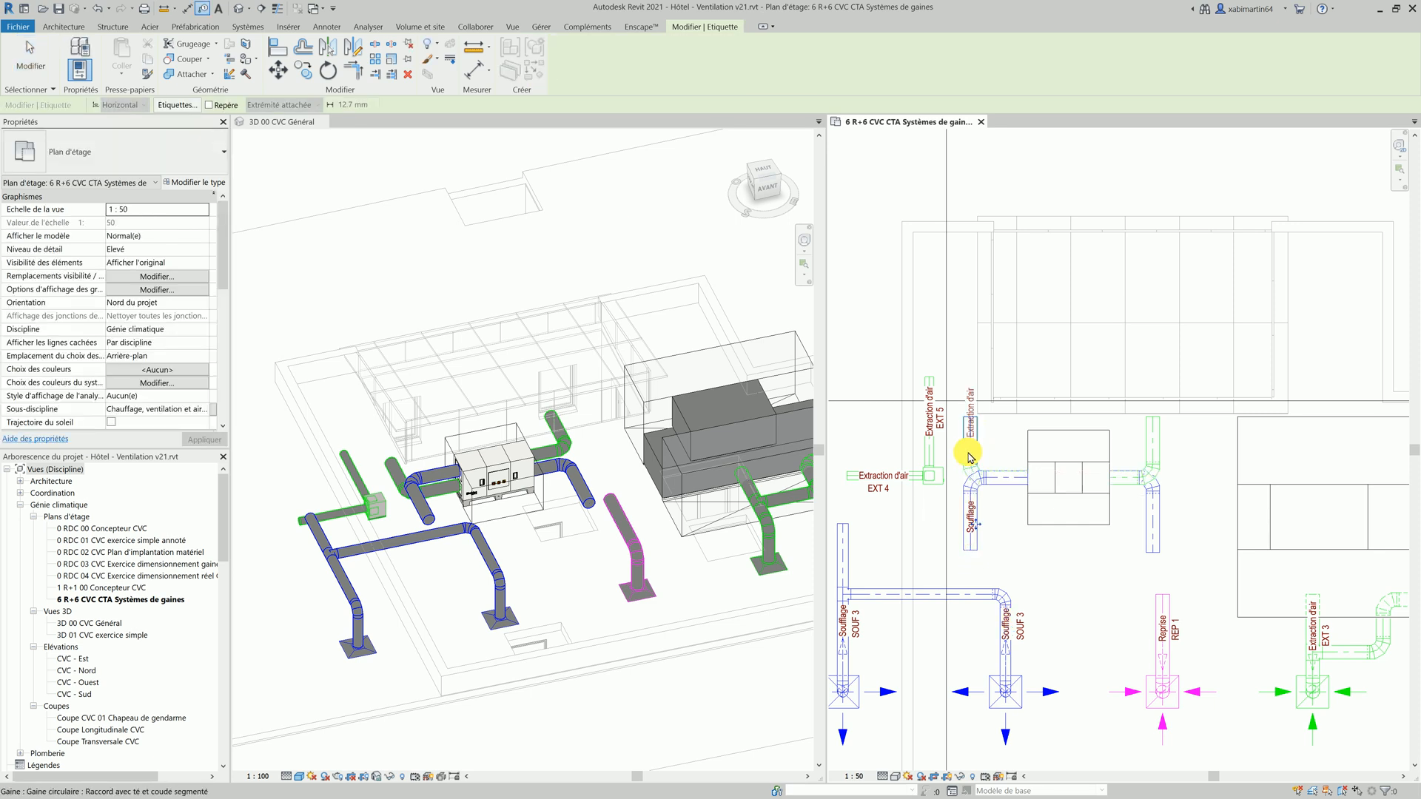
{"action": "left_click", "coordinate": [969, 445]}
{"action": "left_click", "coordinate": [1150, 459]}
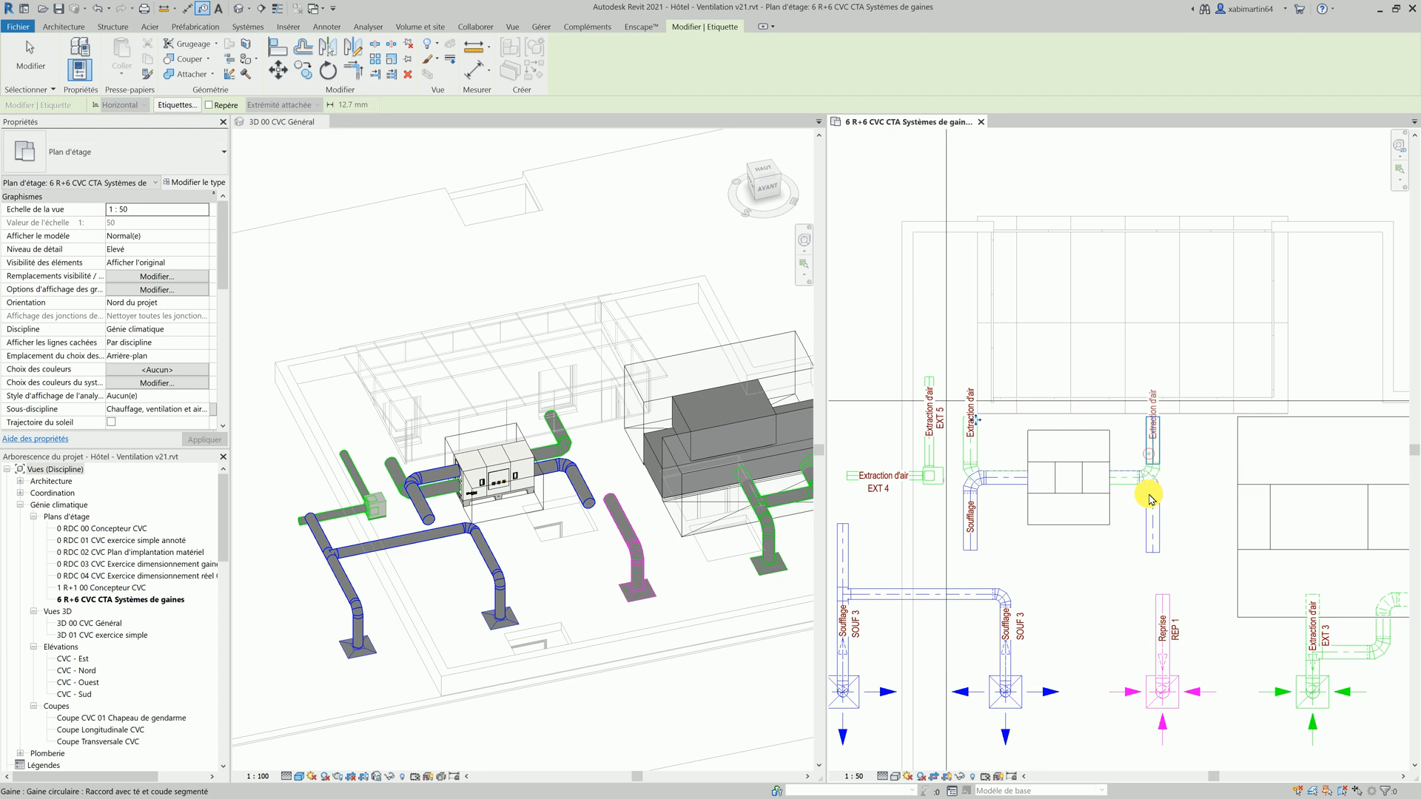
{"action": "left_click", "coordinate": [1154, 551]}
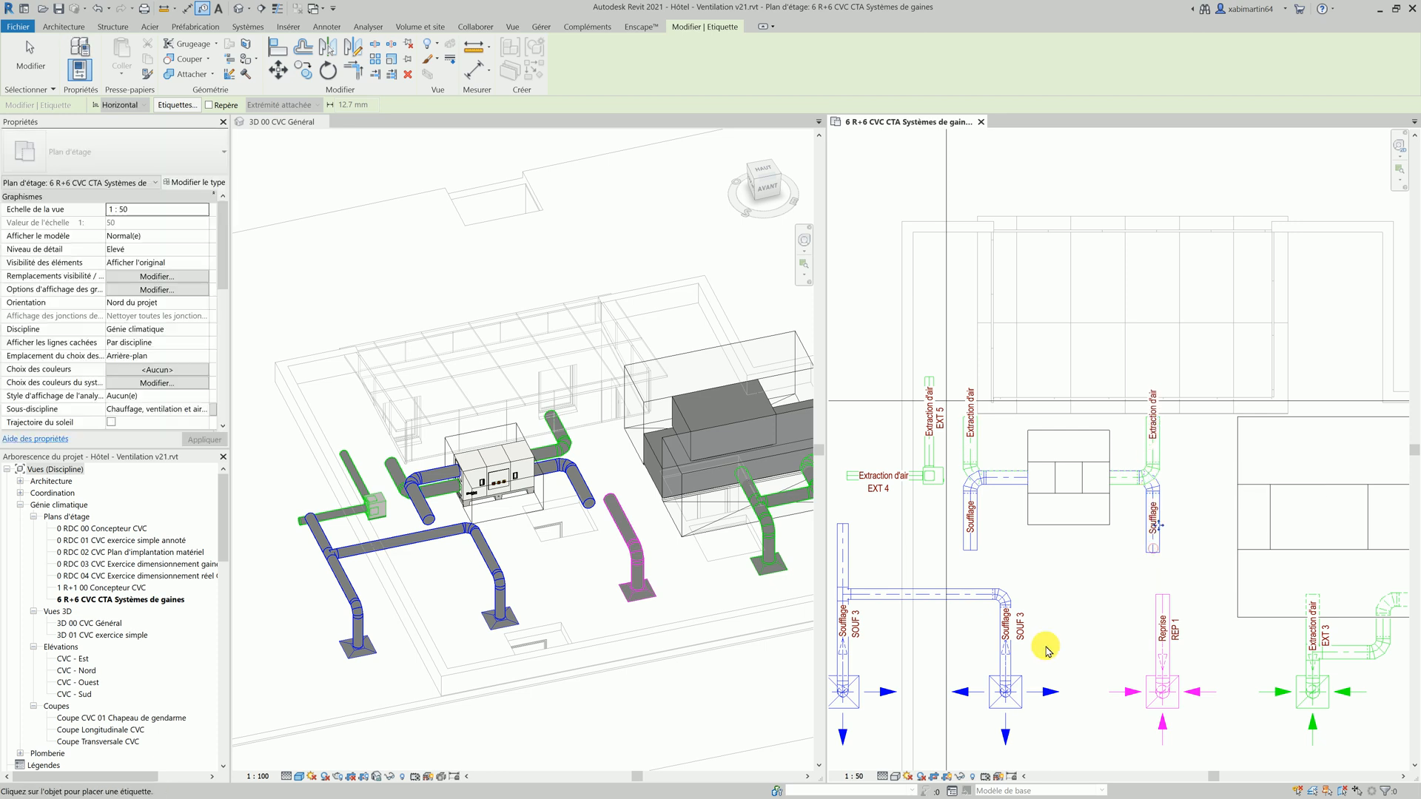
{"action": "key", "text": "Escape"}
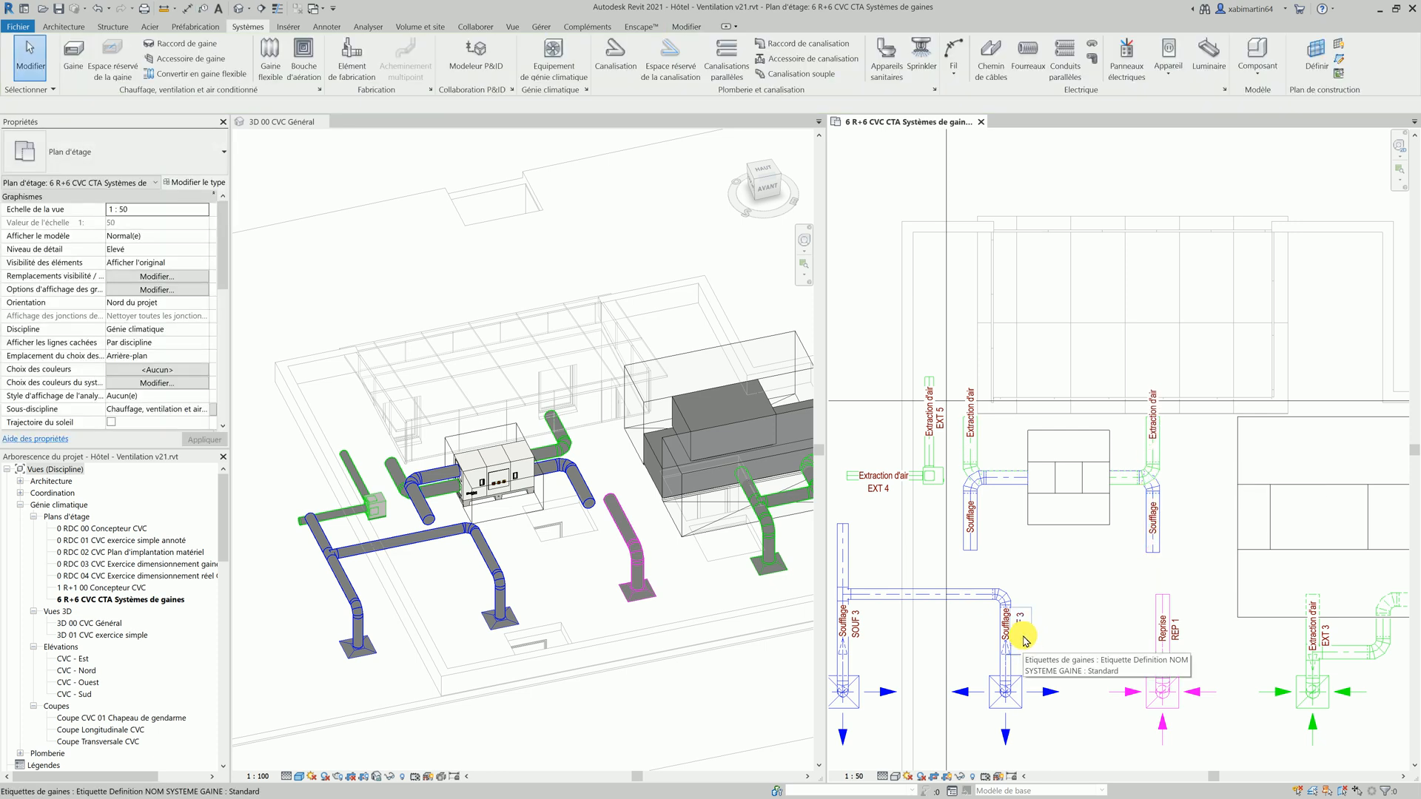
- Tag the same four ducts with the system name tag Etiquette Definition NOM SYSTEME GAINE, created similar to the existing SOUF 3 name tag
{"action": "left_click", "coordinate": [1023, 638]}
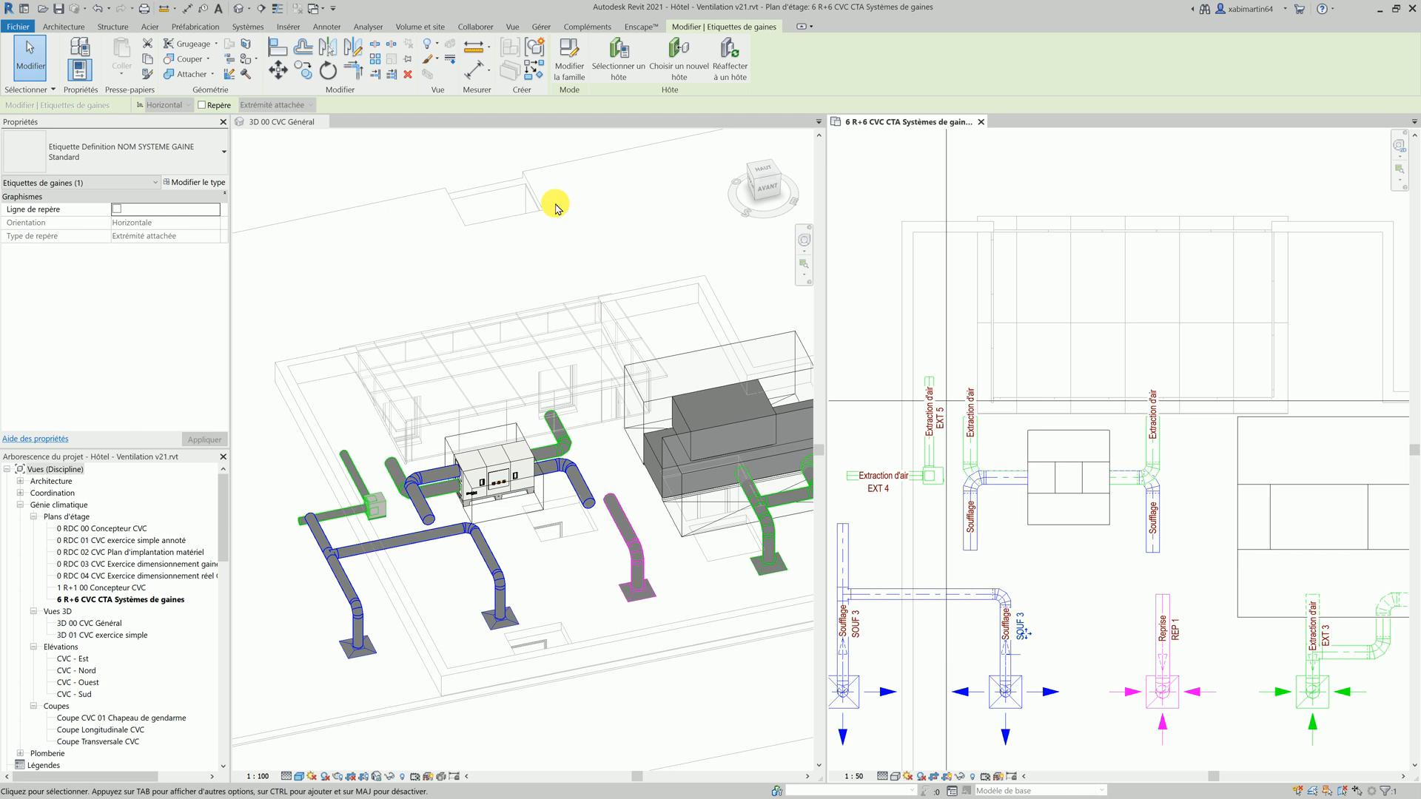
{"action": "left_click", "coordinate": [537, 69]}
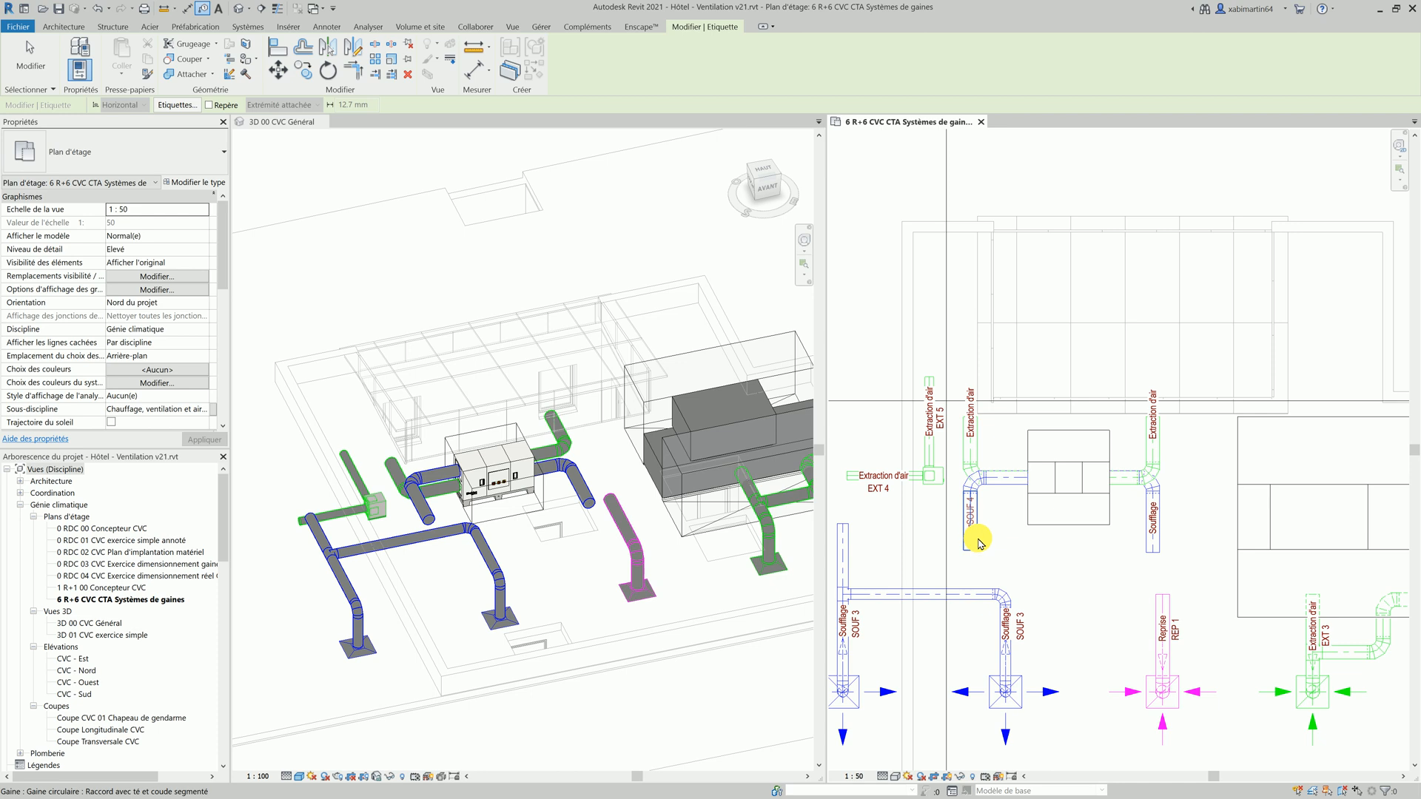
{"action": "left_click", "coordinate": [978, 541]}
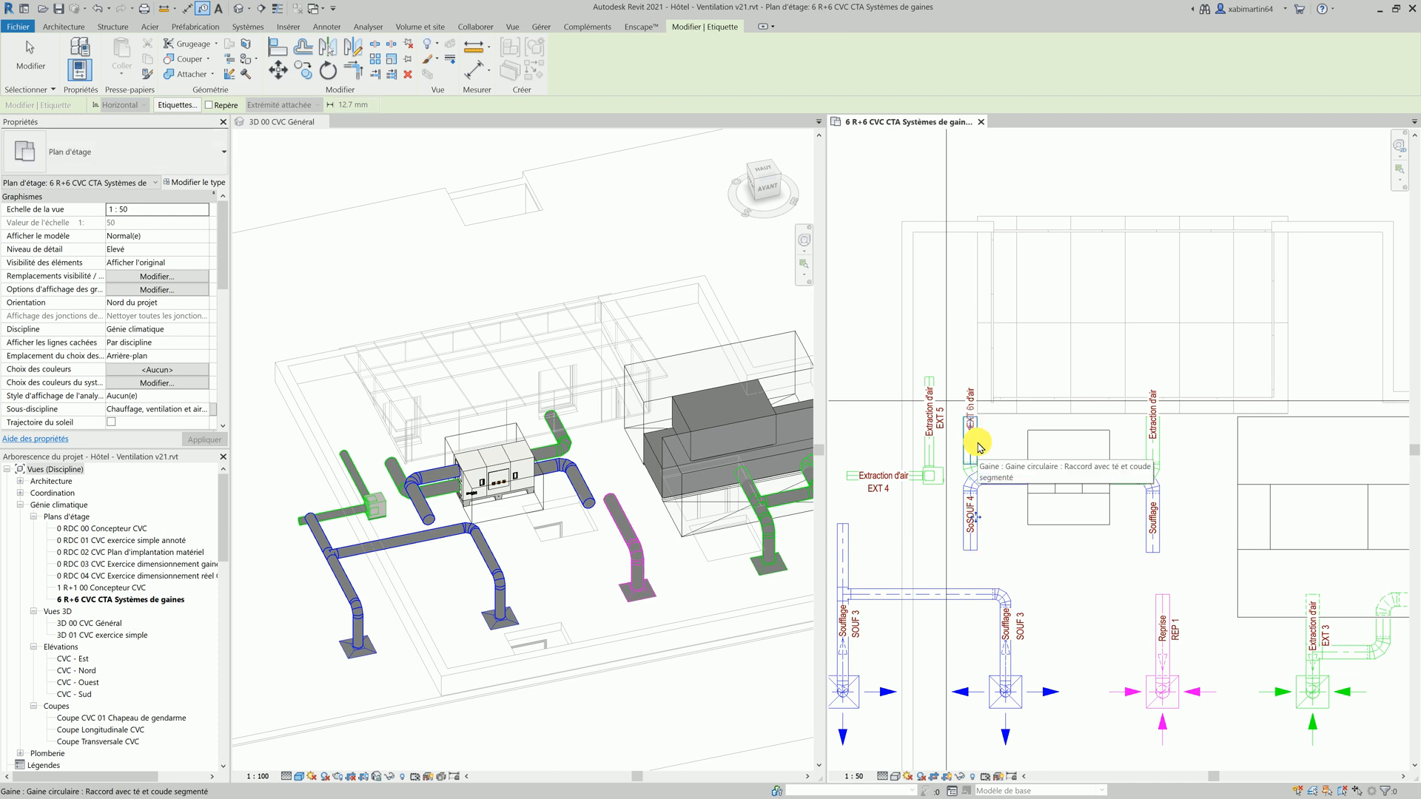
{"action": "left_click", "coordinate": [977, 444]}
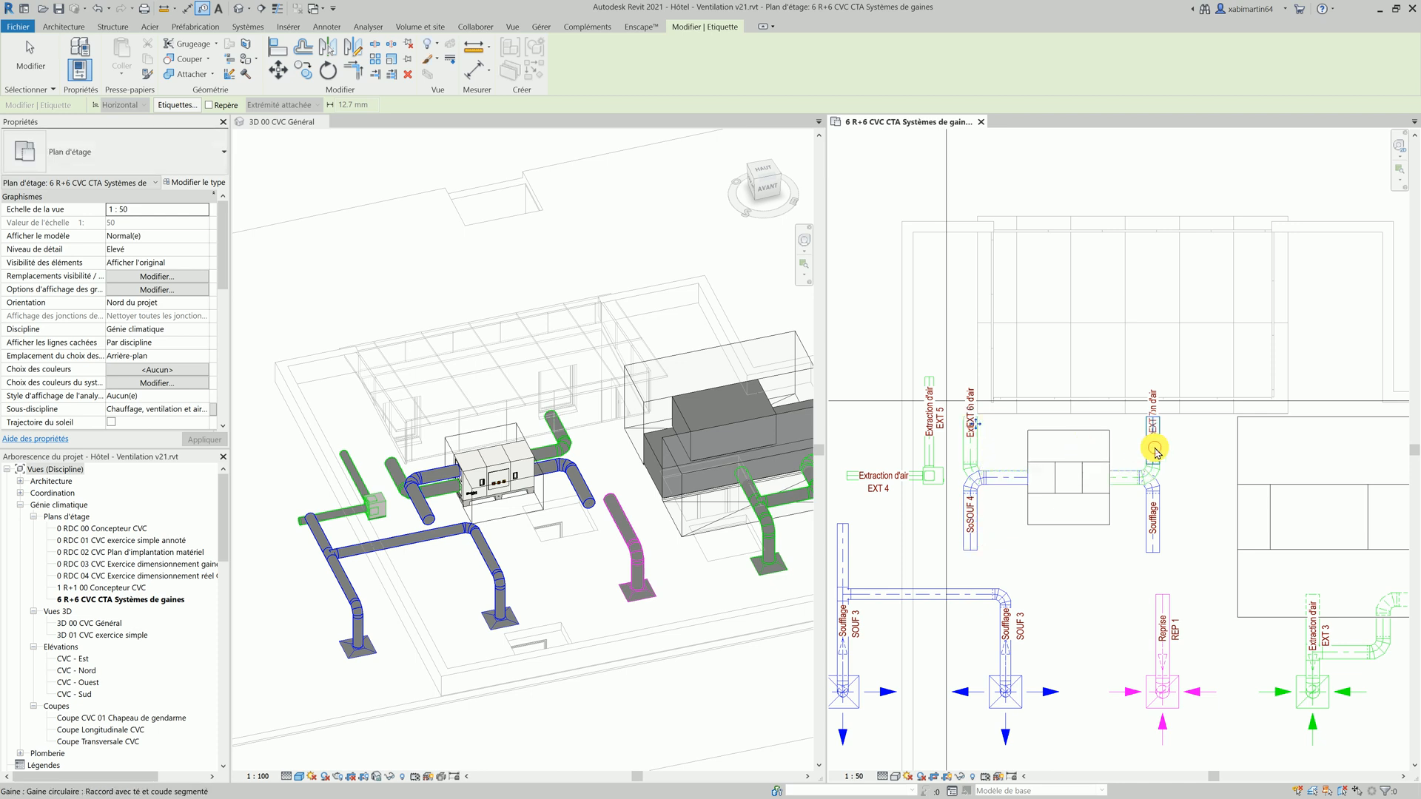
{"action": "left_click", "coordinate": [1156, 450]}
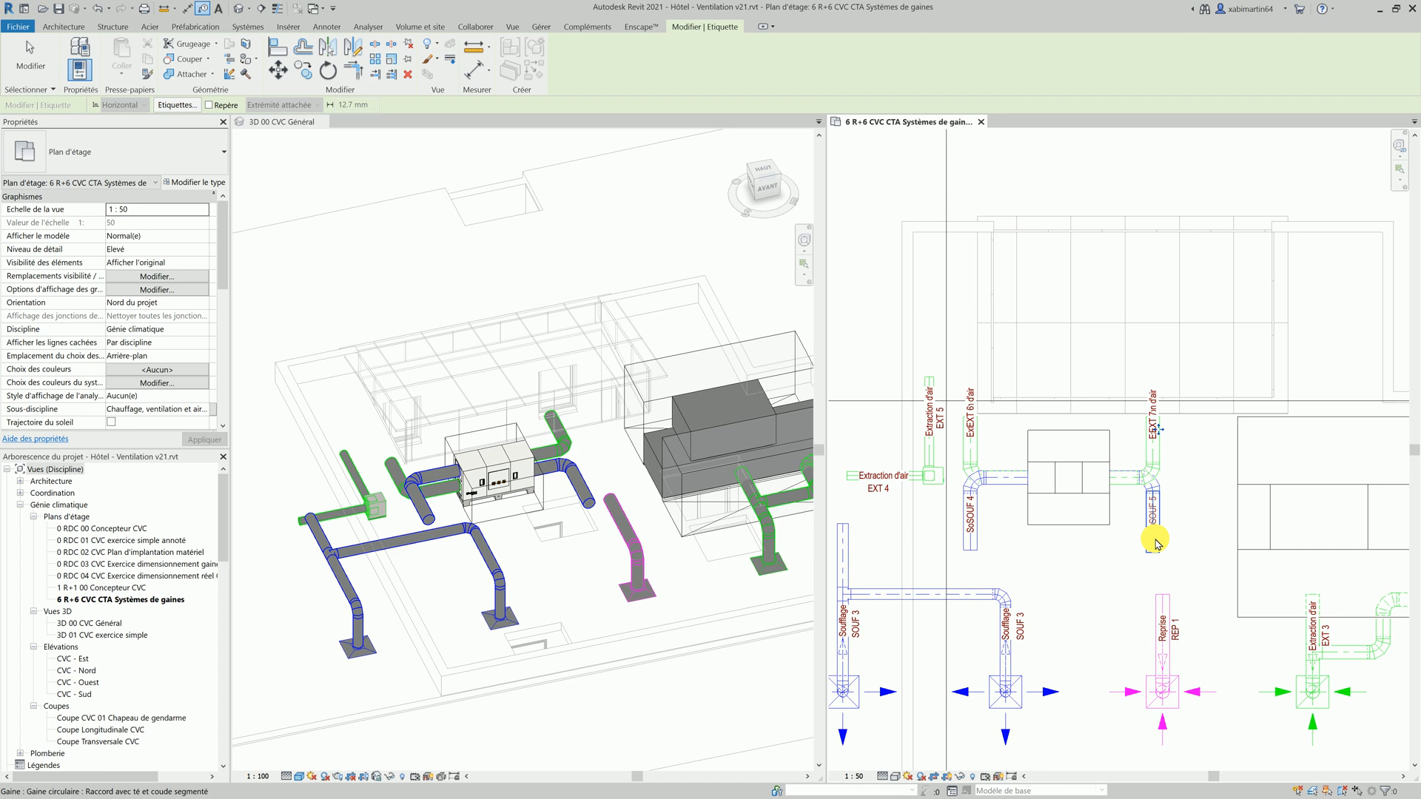
{"action": "left_click", "coordinate": [1156, 542]}
{"action": "key", "text": "Escape"}
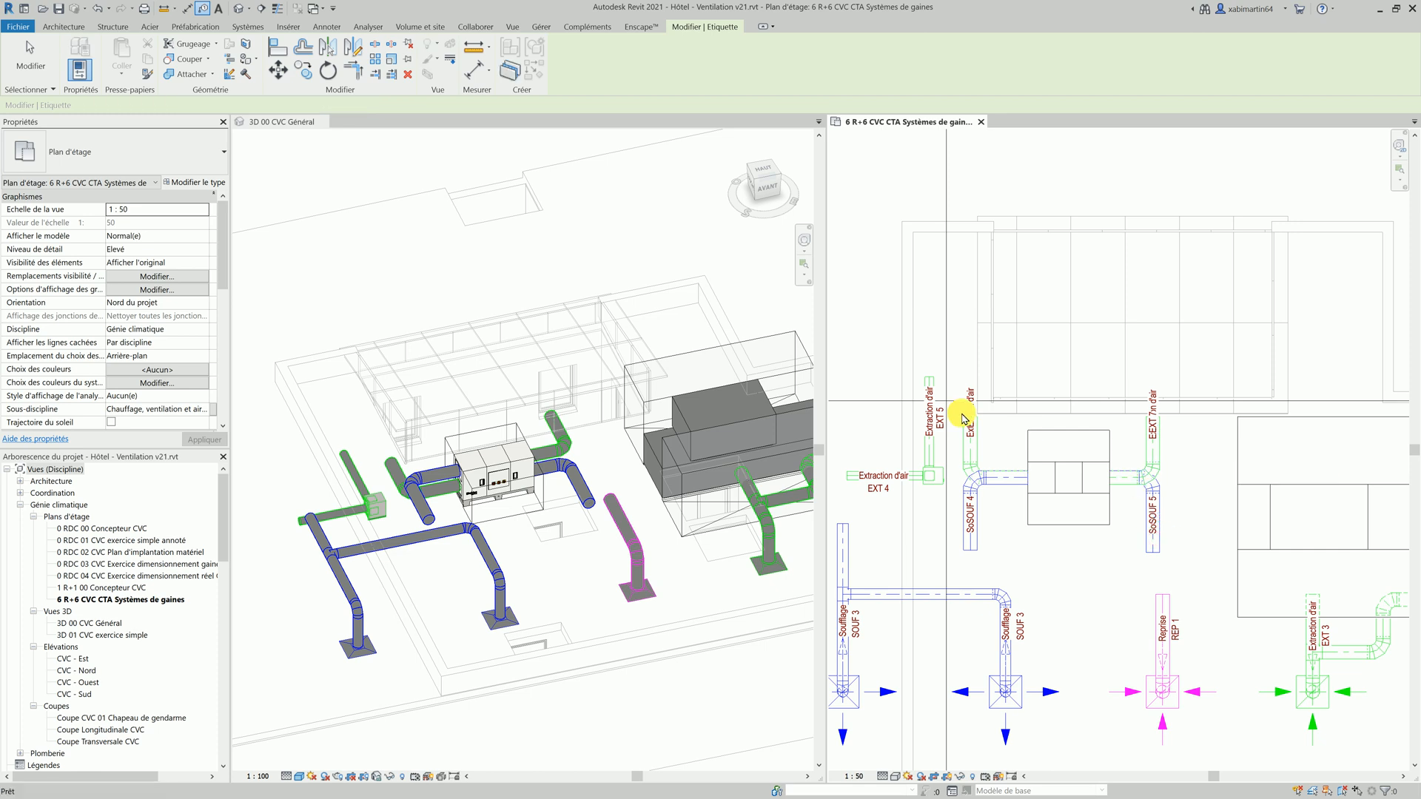
- Select the four system name tags on the unit's ducts together and shift them to the right of the classification tags
{"action": "scroll", "coordinate": [973, 420], "scroll_direction": "up", "scroll_amount": 3}
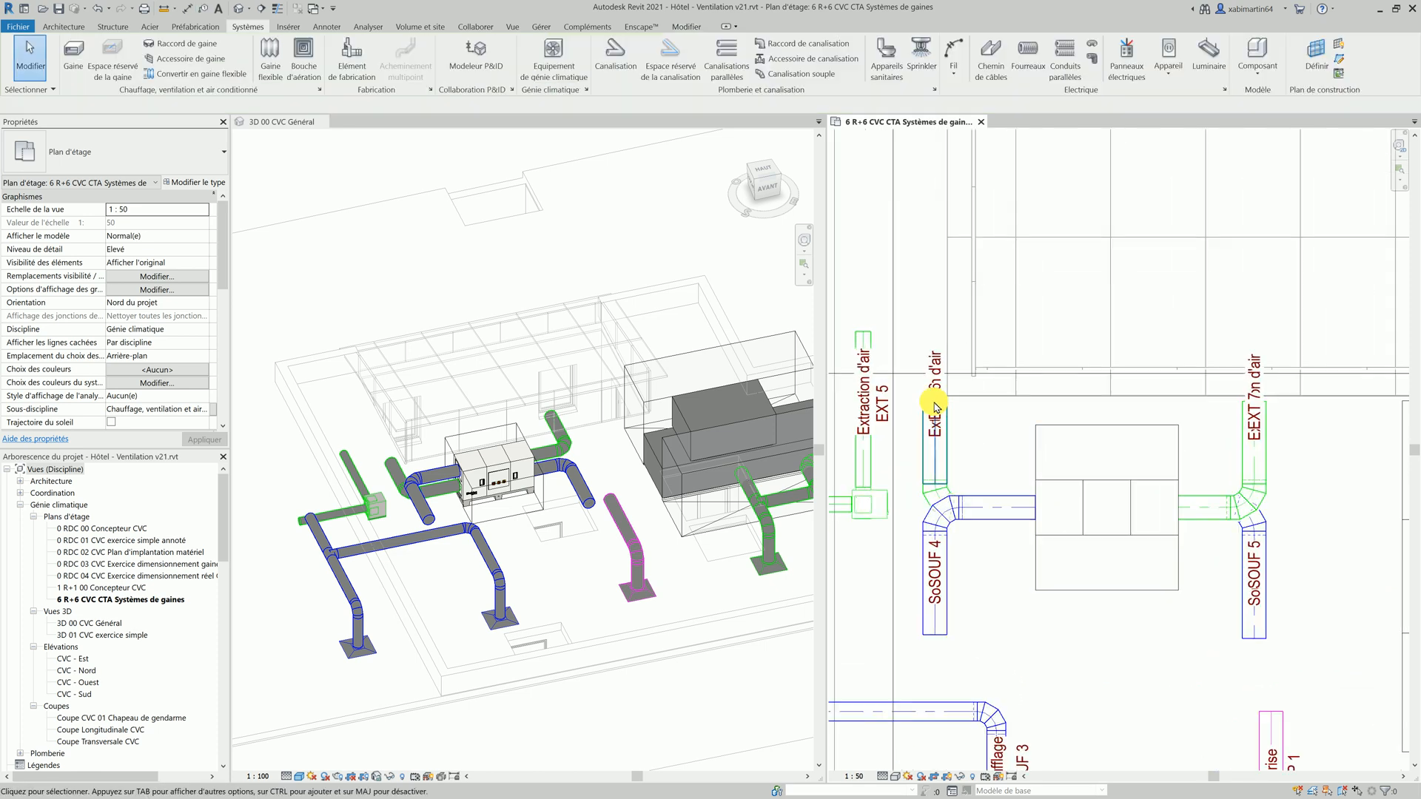
{"action": "left_click", "coordinate": [936, 396]}
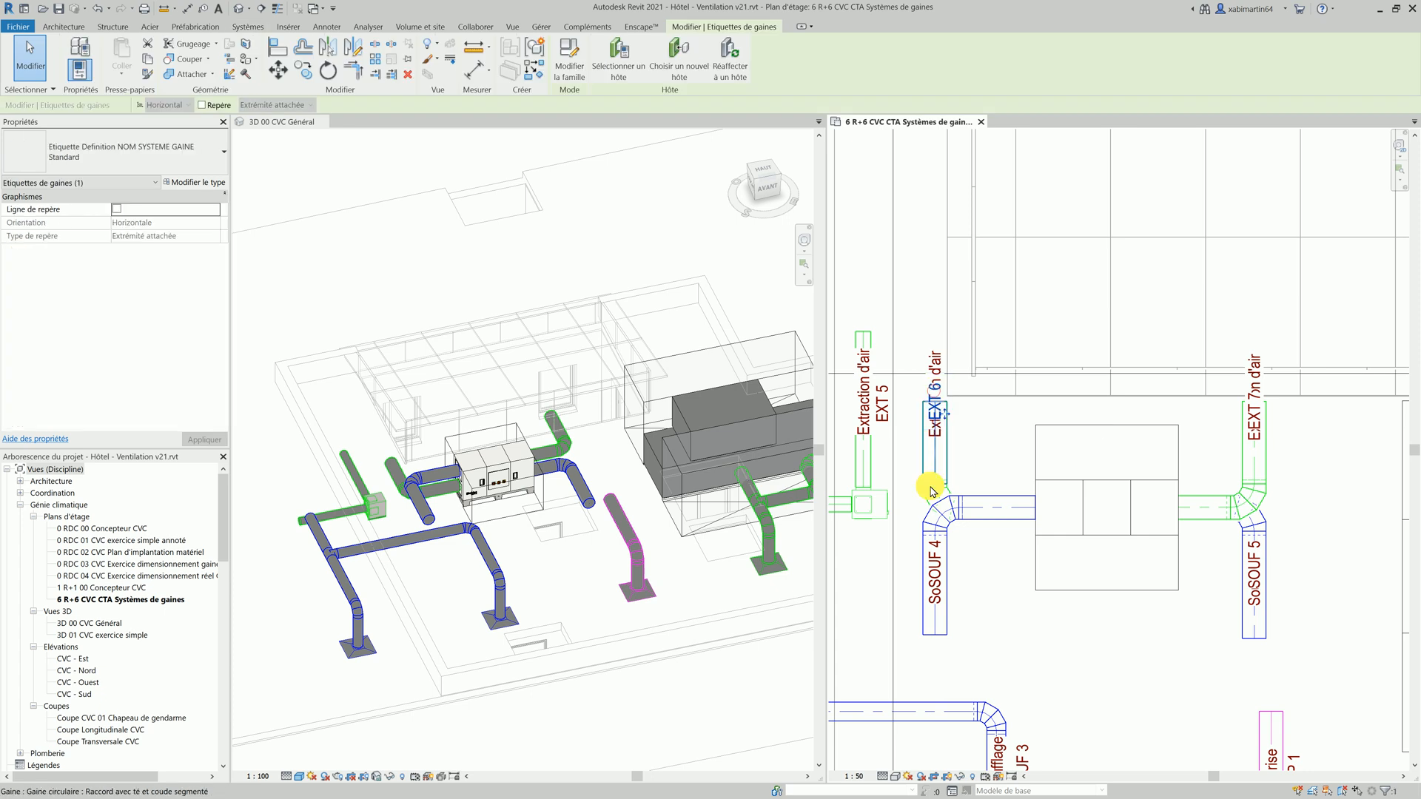
{"action": "left_click", "coordinate": [940, 555]}
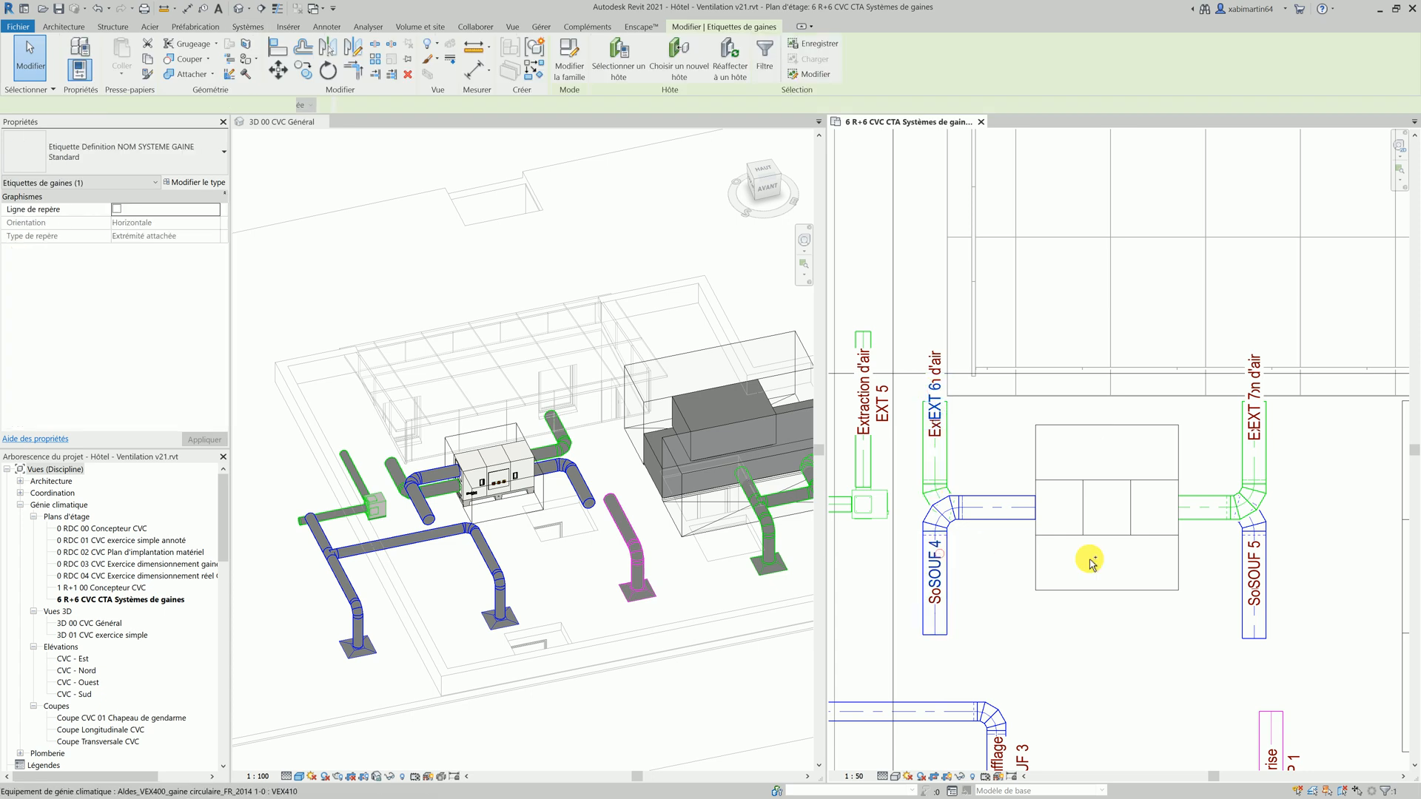
{"action": "left_click", "coordinate": [1247, 554], "text": "ctrl"}
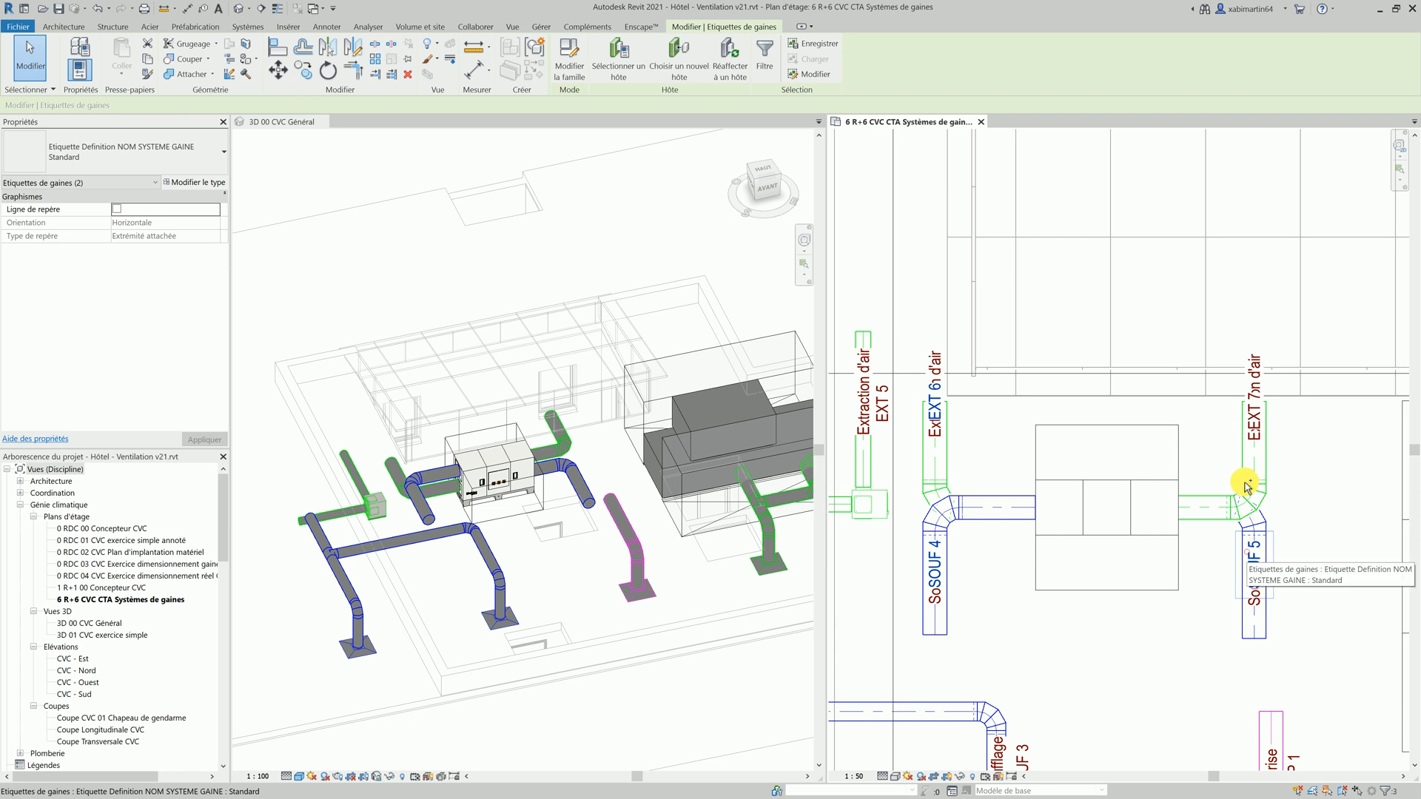
{"action": "left_click", "coordinate": [1251, 416], "text": "ctrl"}
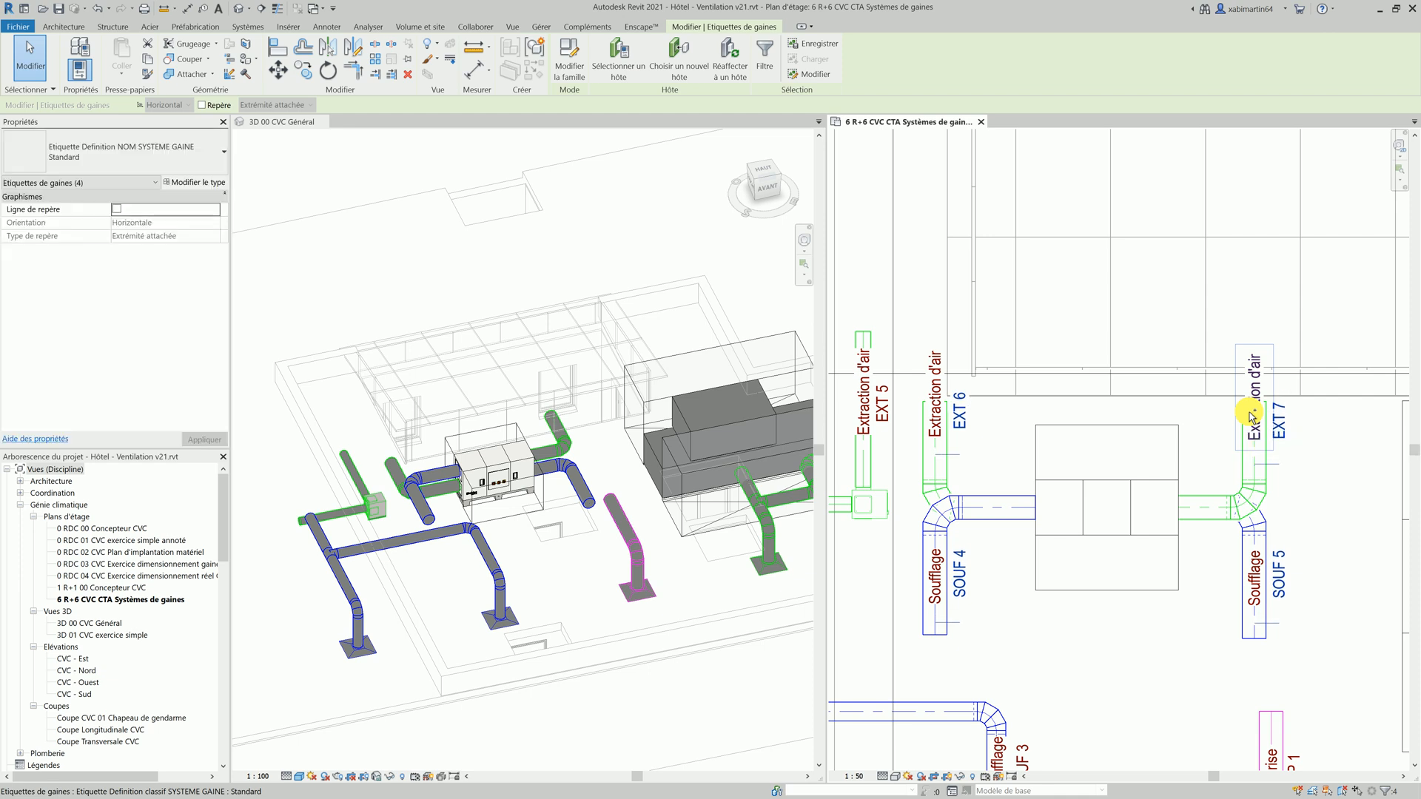
{"action": "left_click", "coordinate": [1320, 456]}
{"action": "scroll", "coordinate": [1320, 456], "scroll_direction": "down", "scroll_amount": 2}
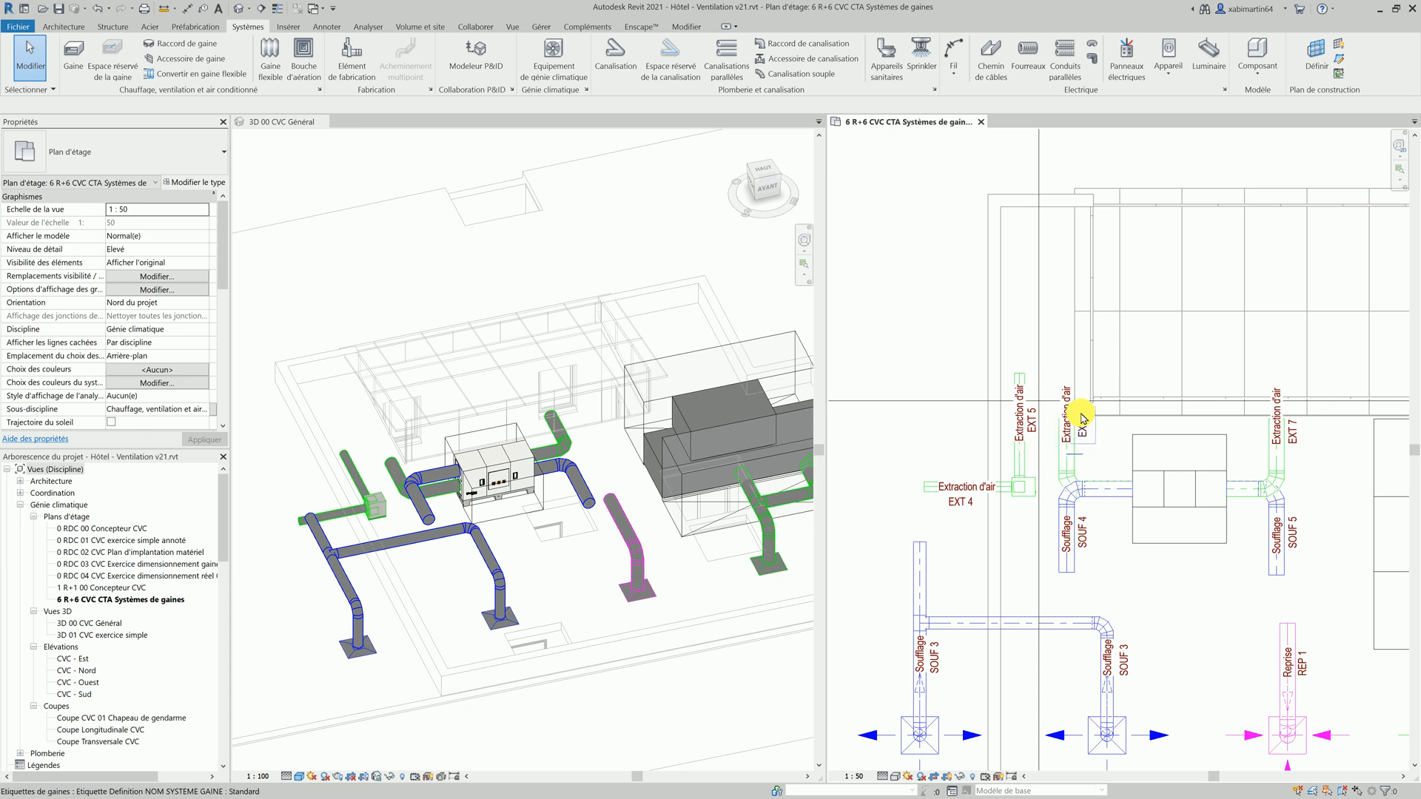
{"action": "scroll", "coordinate": [947, 452], "scroll_direction": "down", "scroll_amount": 1}
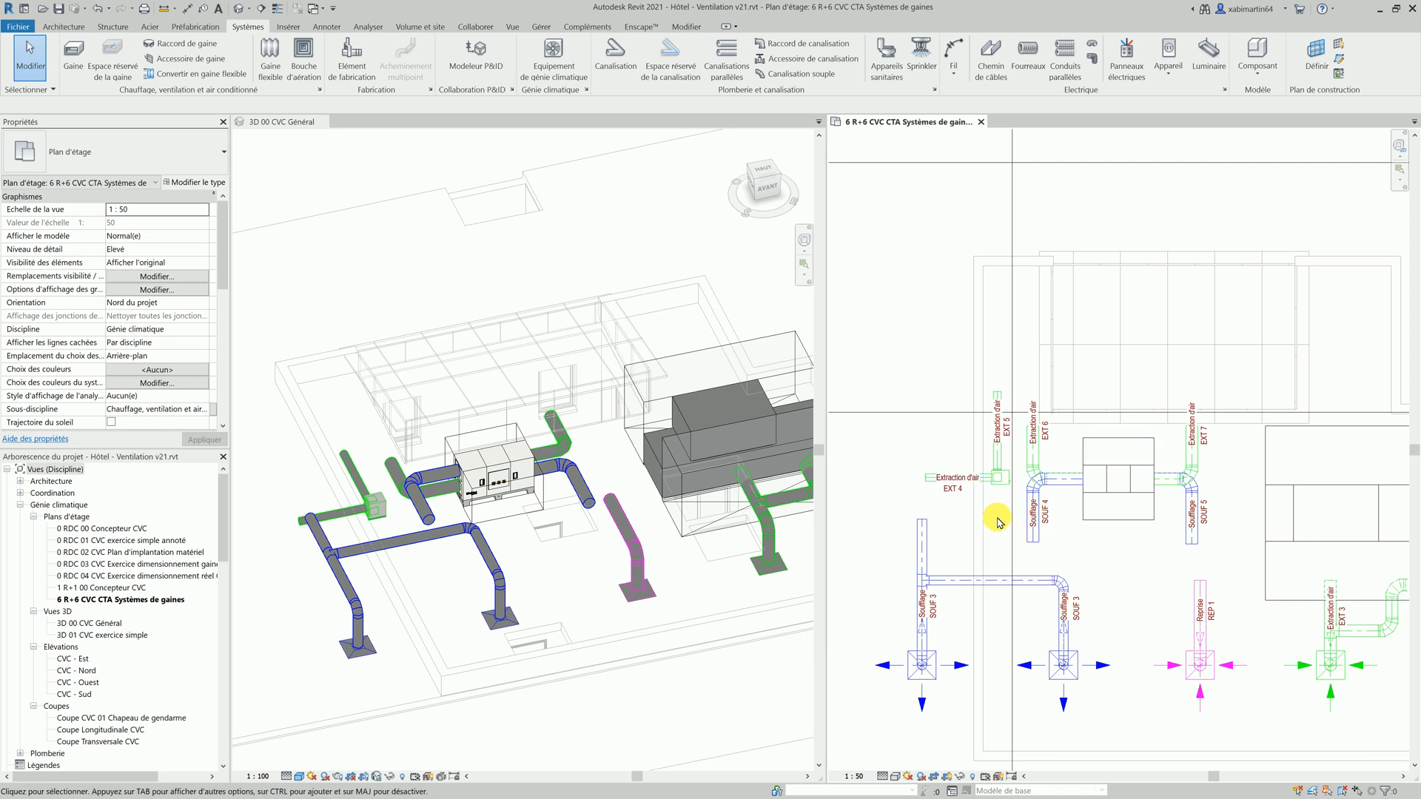
{"action": "scroll", "coordinate": [997, 520], "scroll_direction": "up", "scroll_amount": 3}
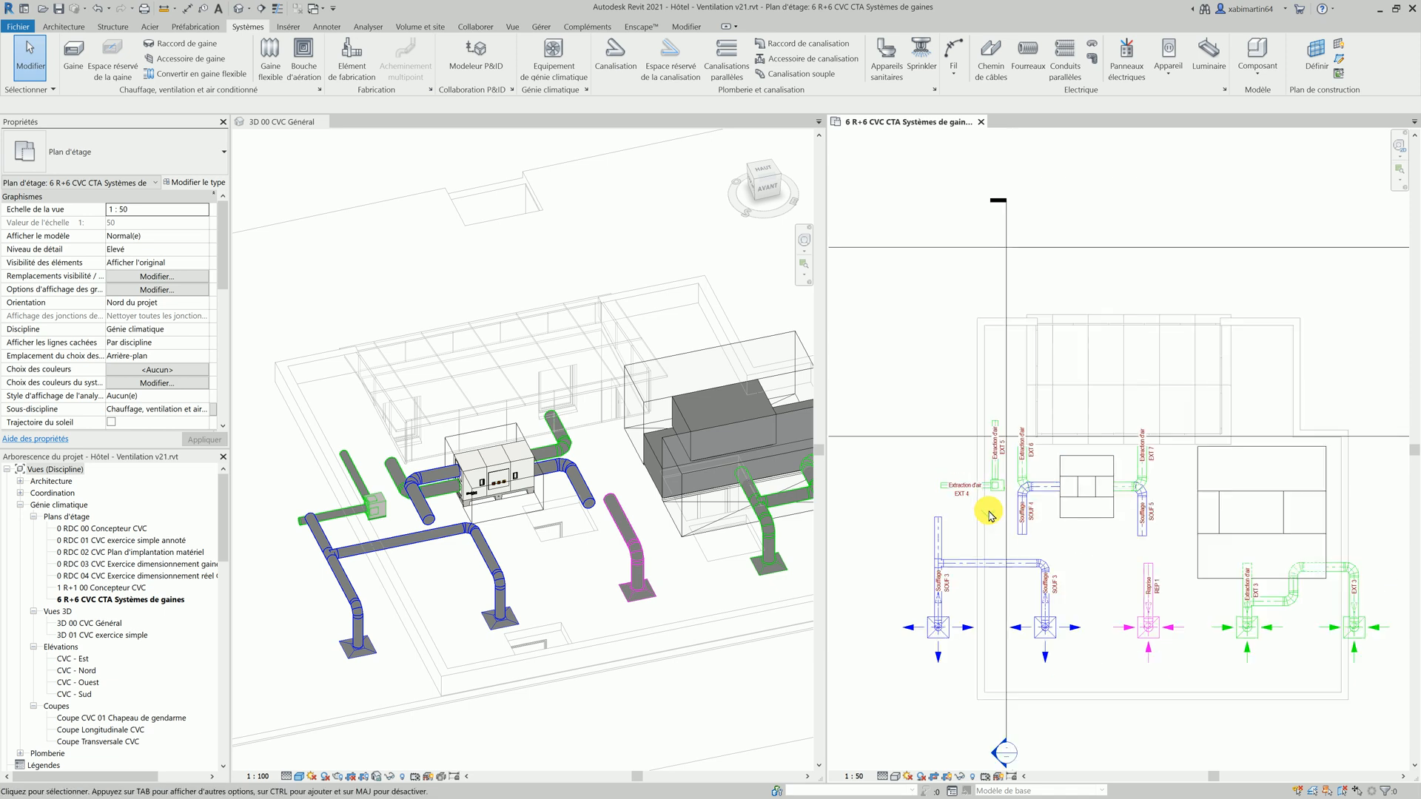